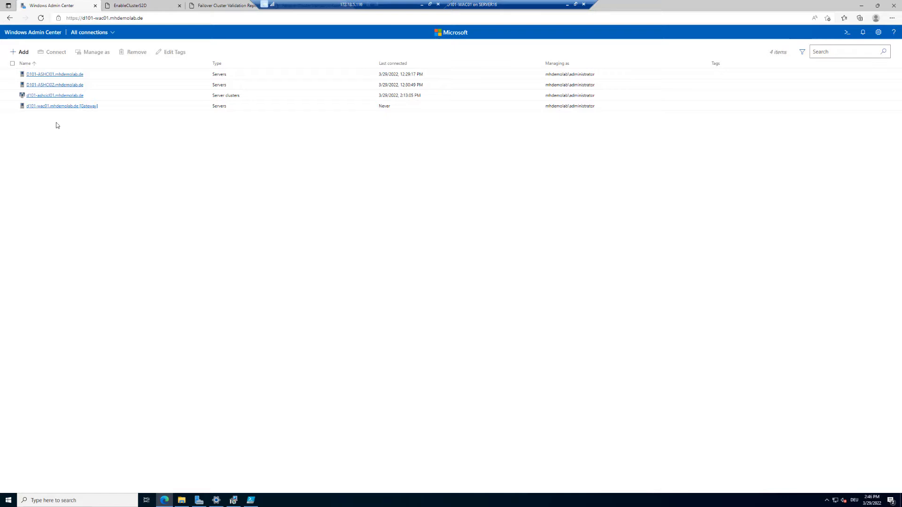
Connect to the d101-ashcicl01.mhdemolab.de cluster and show its Cluster Manager dashboard.
left_click(56, 96)
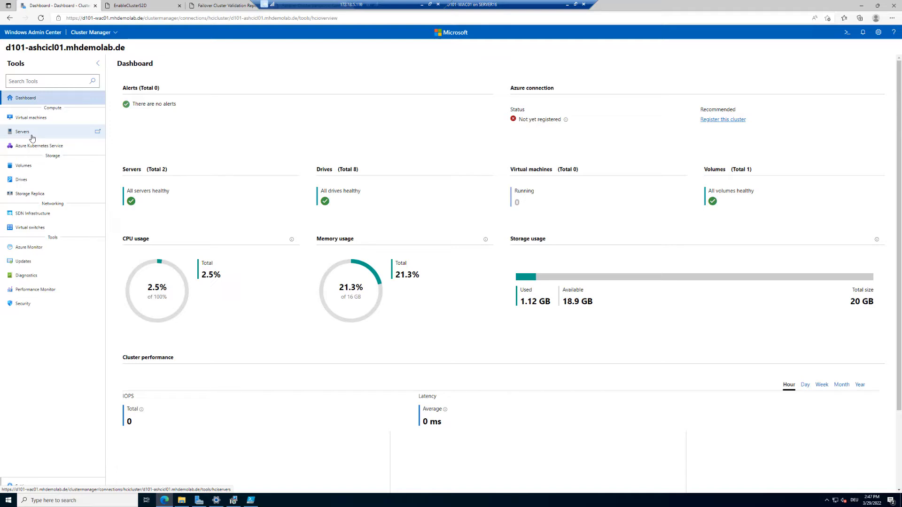
Review the two-server inventory, then the volume inventory showing the ClusterPerformanceHistory volume.
left_click(32, 137)
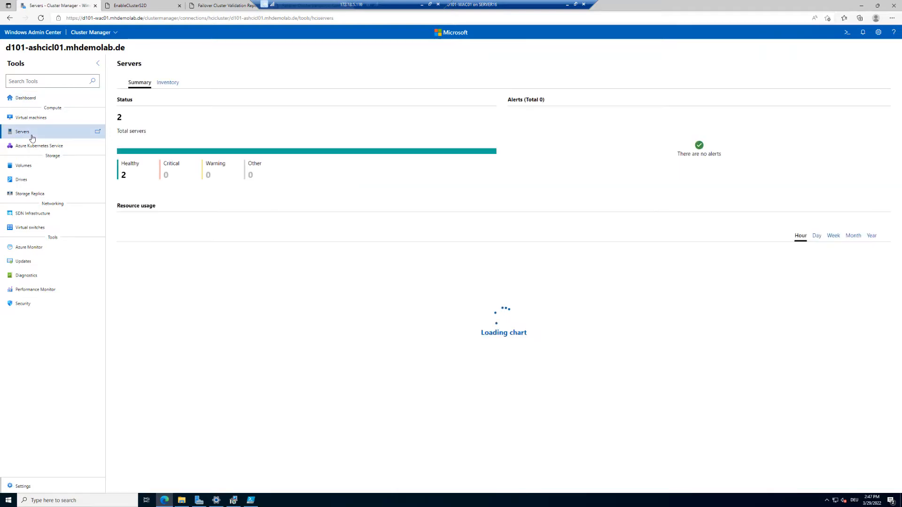
left_click(174, 83)
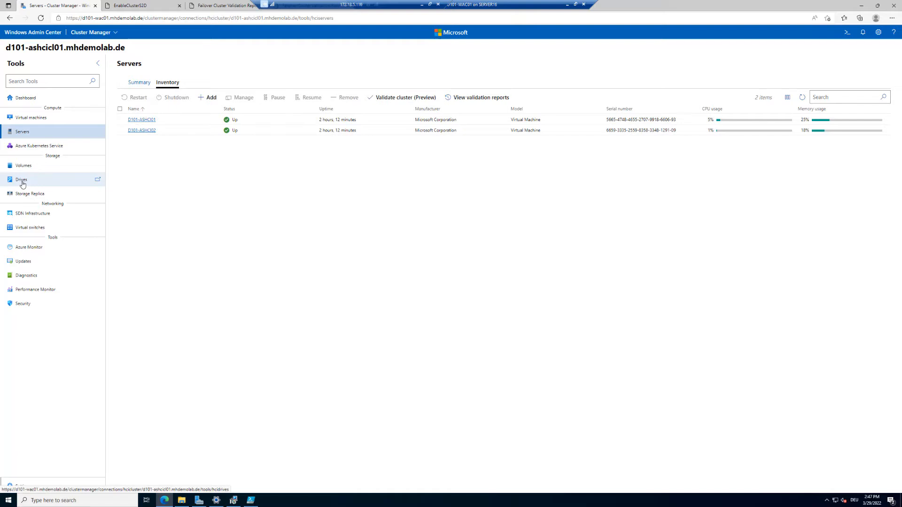
left_click(28, 171)
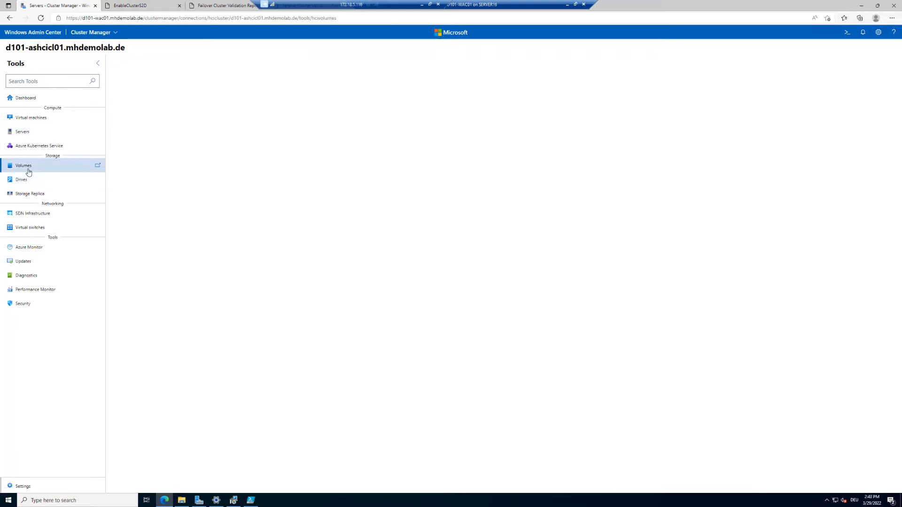
left_click(173, 86)
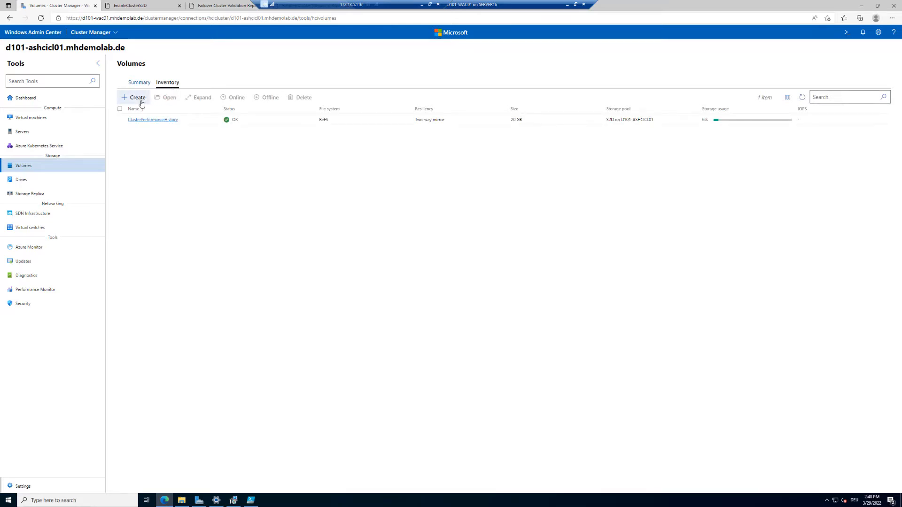
Create Volume01 as a 100 GB nested two-way mirror volume and refresh the volume list.
left_click(142, 103)
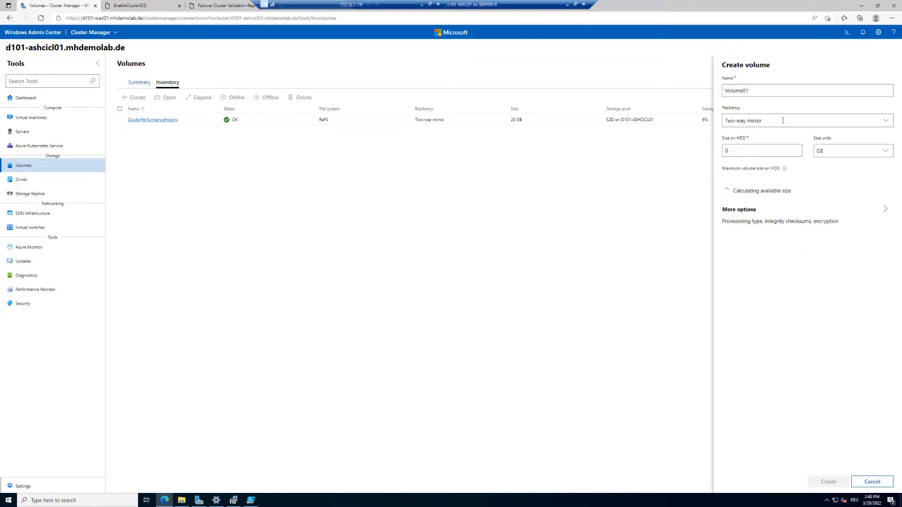
left_click(782, 121)
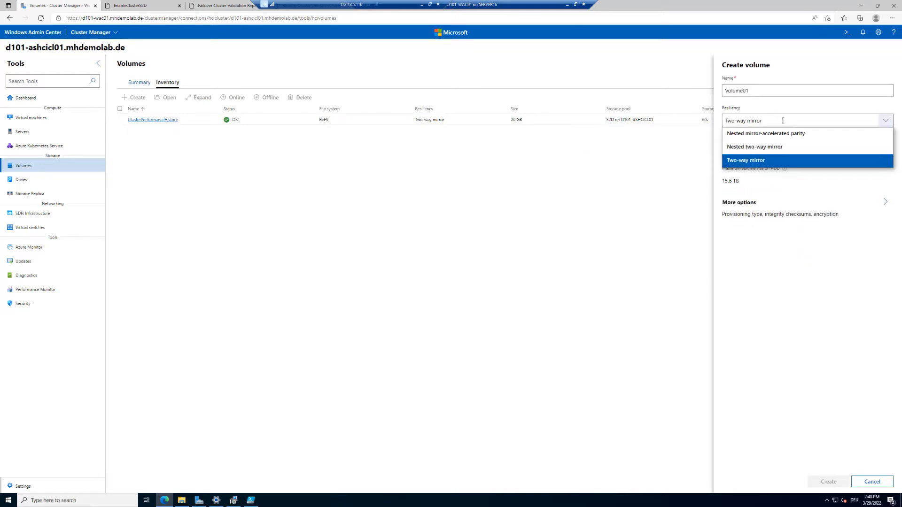
left_click(788, 148)
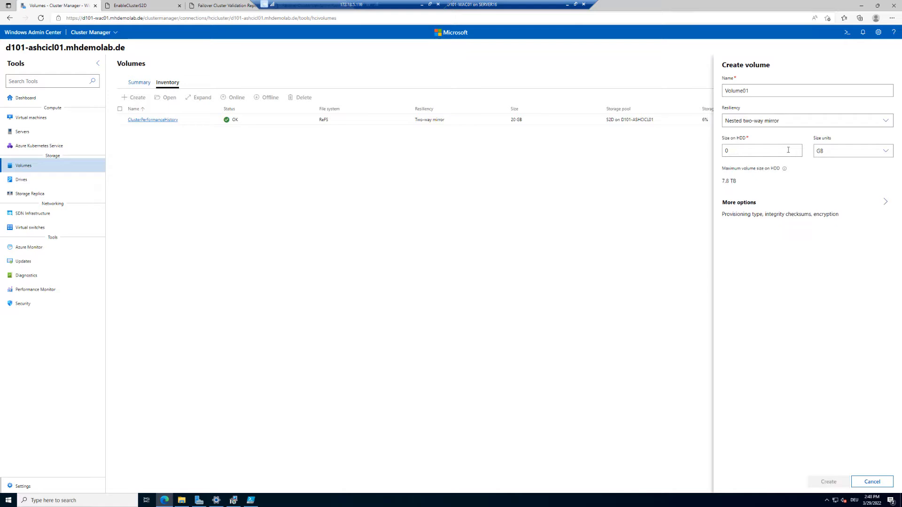
left_click_drag(788, 149, 700, 143)
type("1")
left_click_drag(794, 154, 718, 152)
type("100")
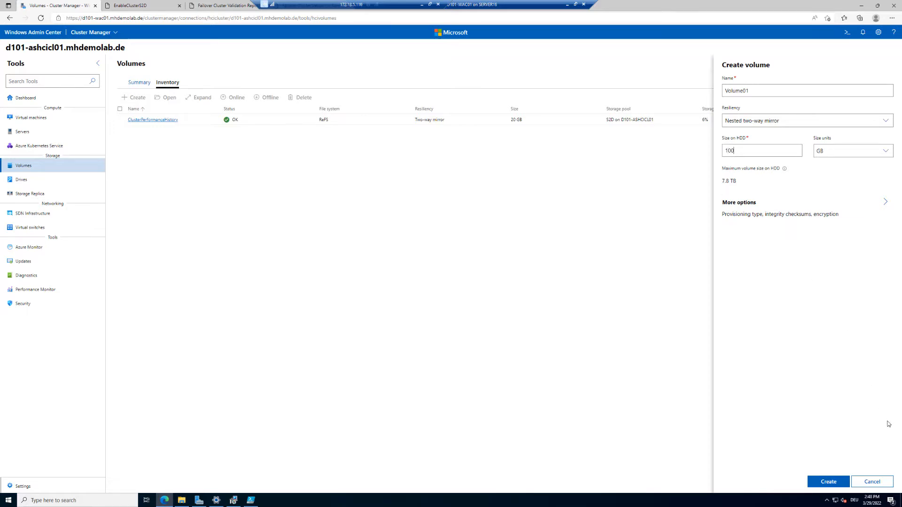
left_click(830, 484)
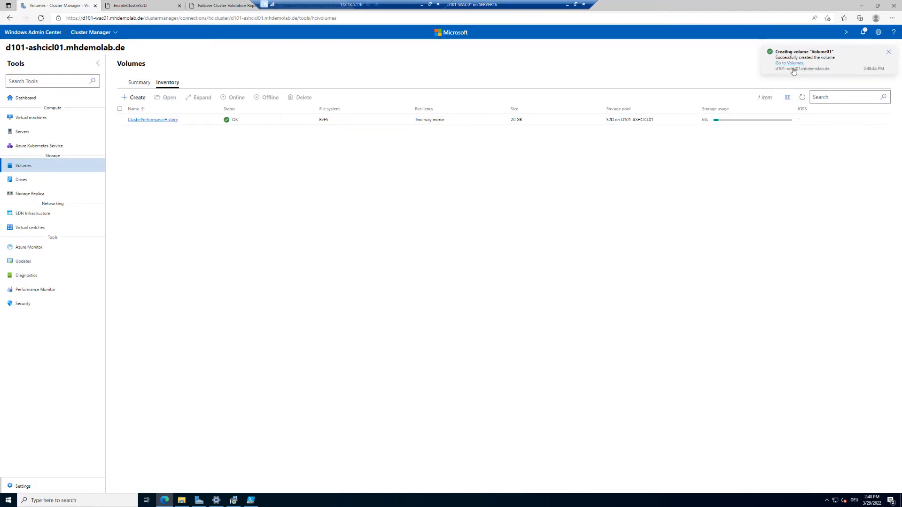
left_click(802, 97)
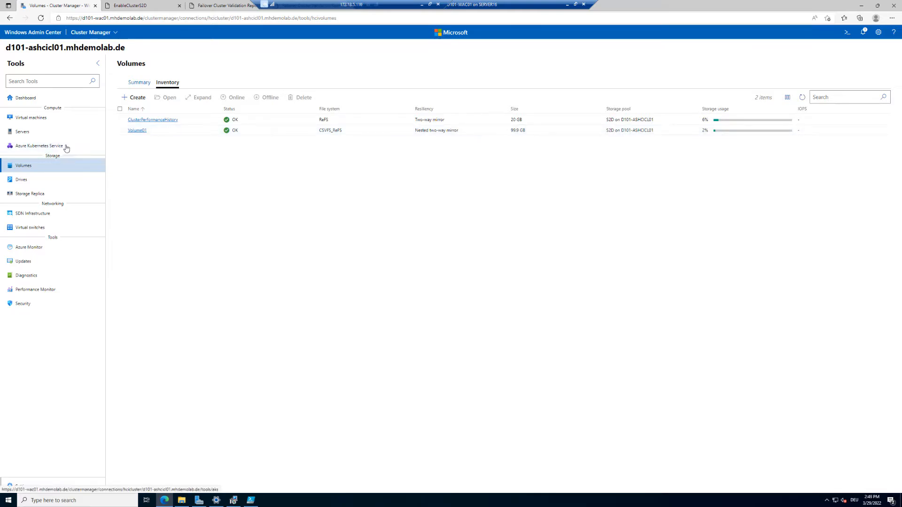
Start a new virtual machine via Virtual machines > Add > New and name it DemoVM01.
left_click(52, 119)
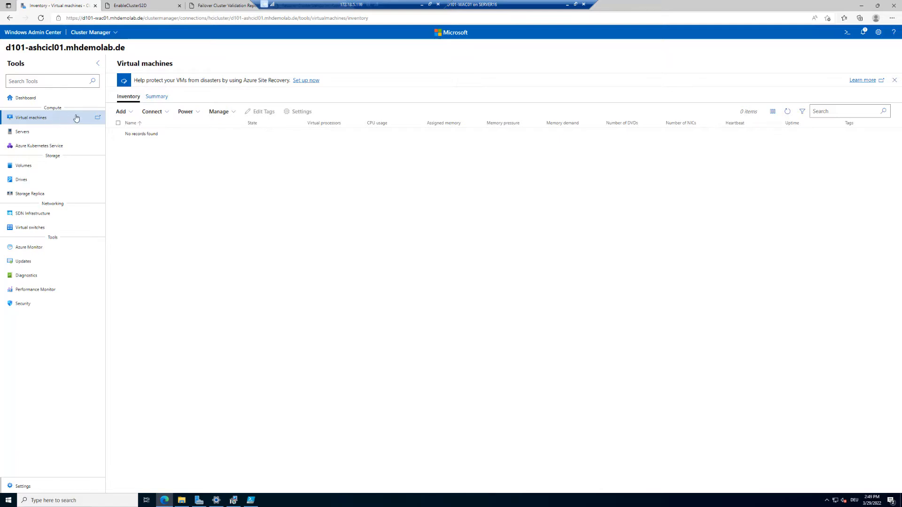
left_click(129, 113)
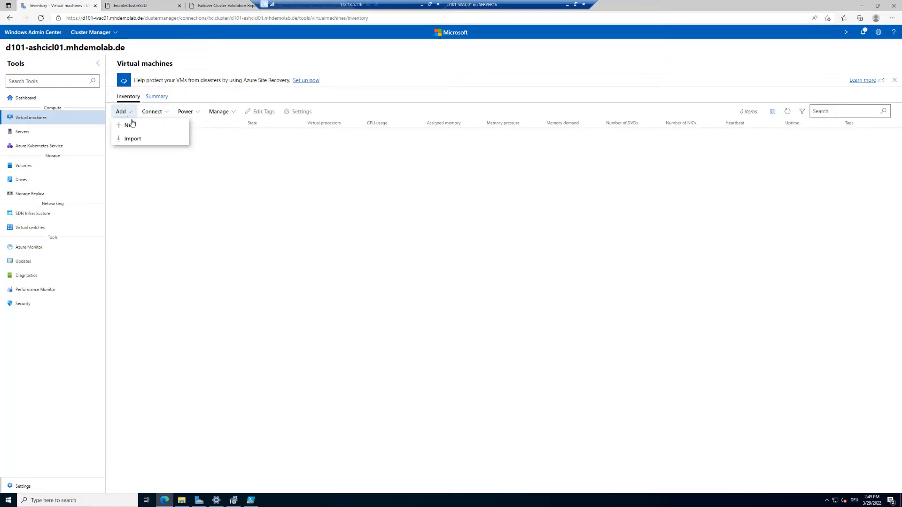
left_click(130, 126)
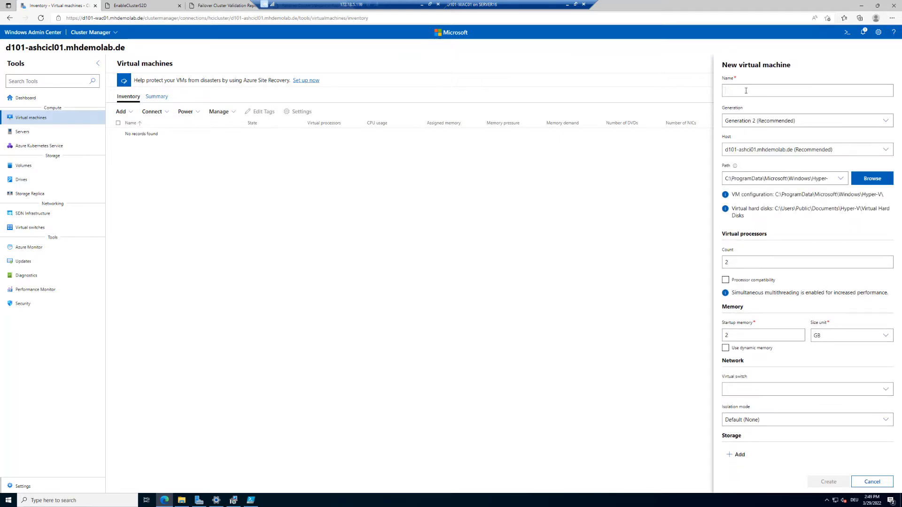
type("DemoVM01")
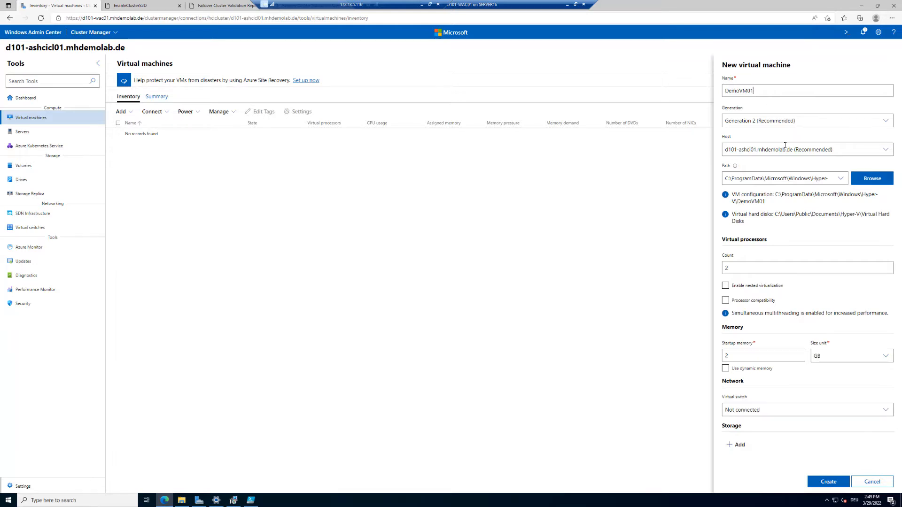
Create a VMs folder under C:\ClusterStorage\Volume01 and use it as DemoVM01's configuration path.
left_click(873, 183)
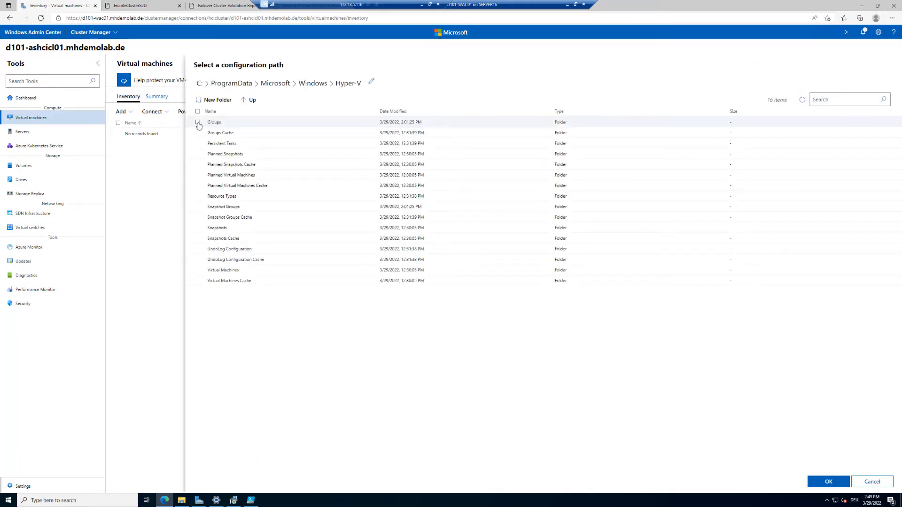
left_click(198, 84)
double_click(229, 134)
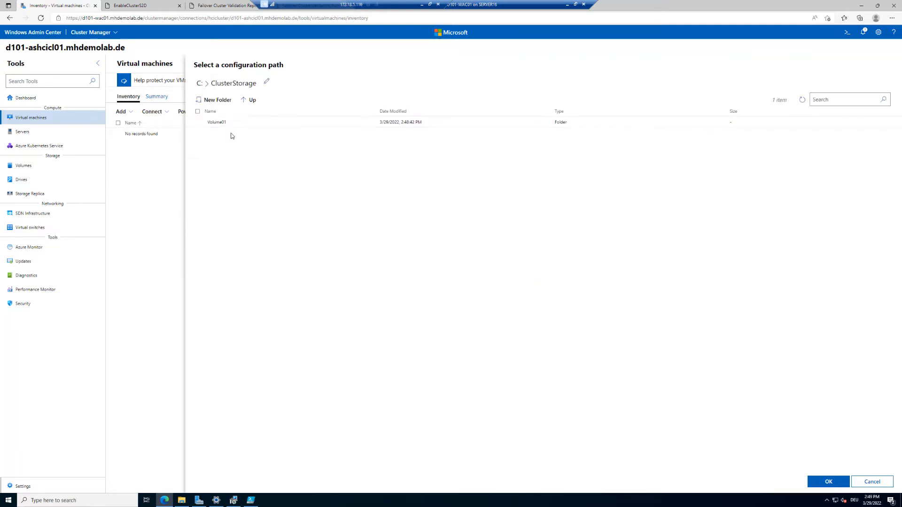
double_click(217, 123)
left_click(214, 101)
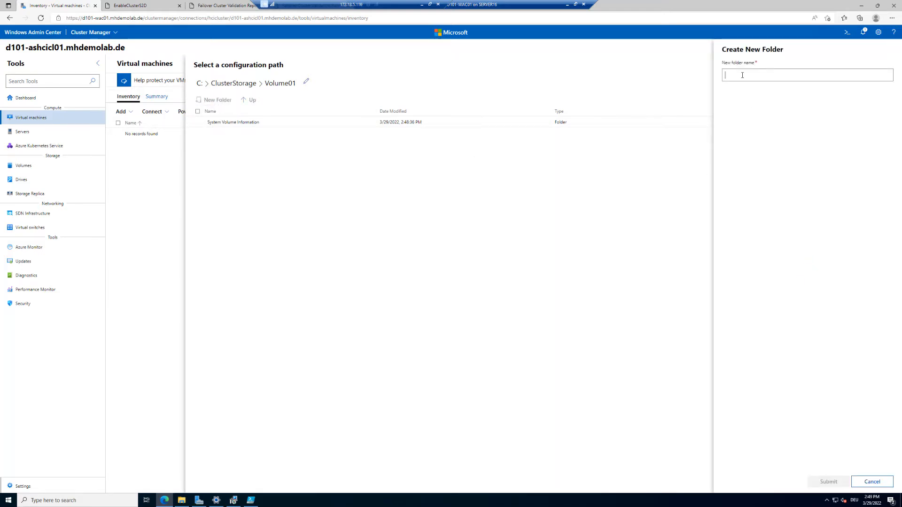
type("VMs")
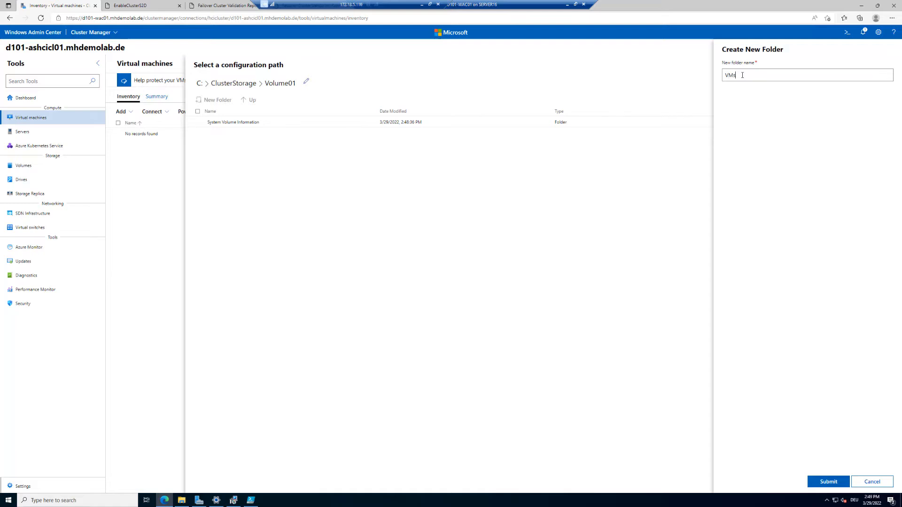
left_click(824, 483)
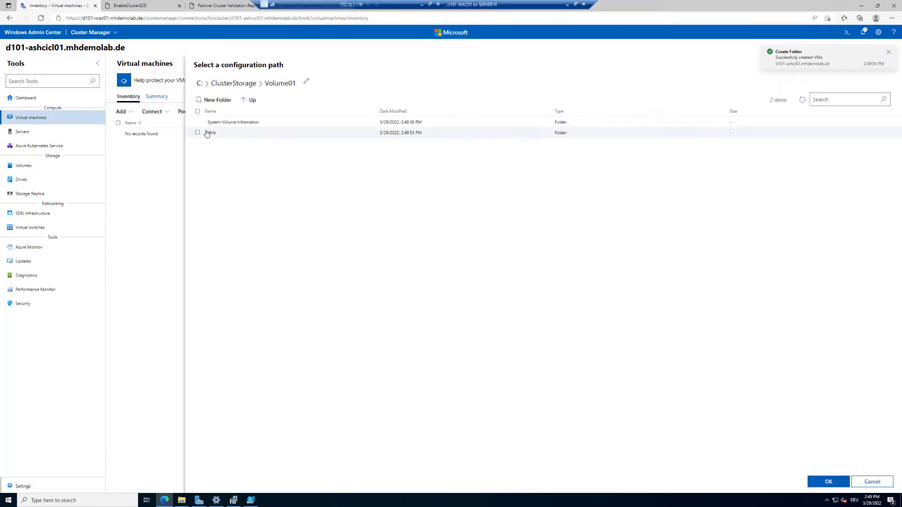
left_click(207, 134)
left_click(838, 483)
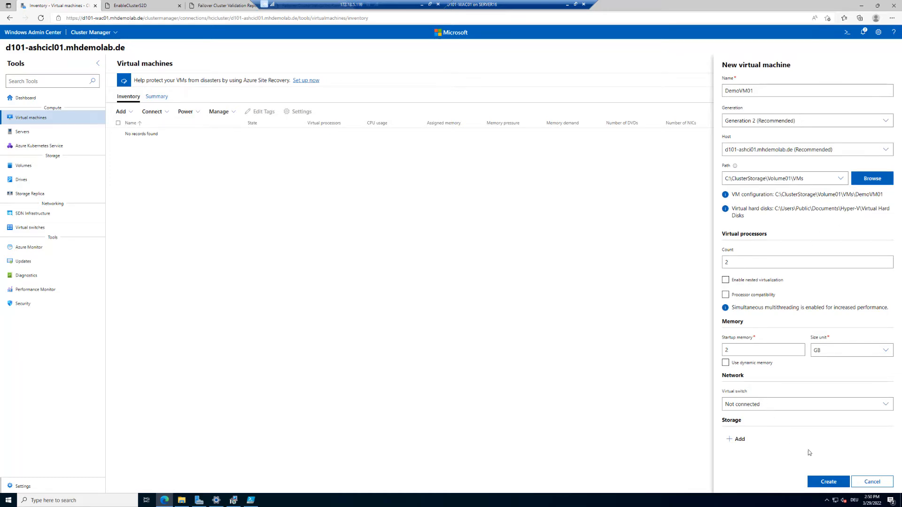
Create DemoVM01, review its creation error, then close notifications and return to the cluster dashboard.
left_click(828, 482)
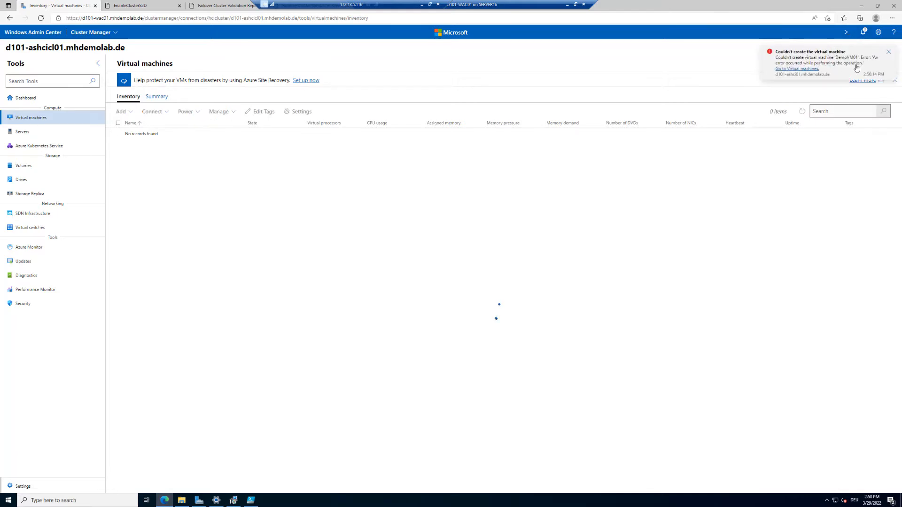
left_click(816, 62)
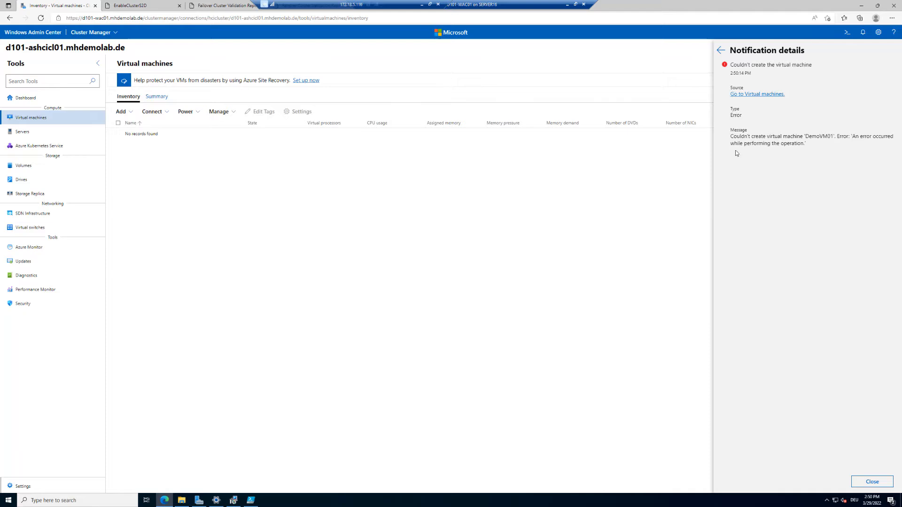
left_click(721, 51)
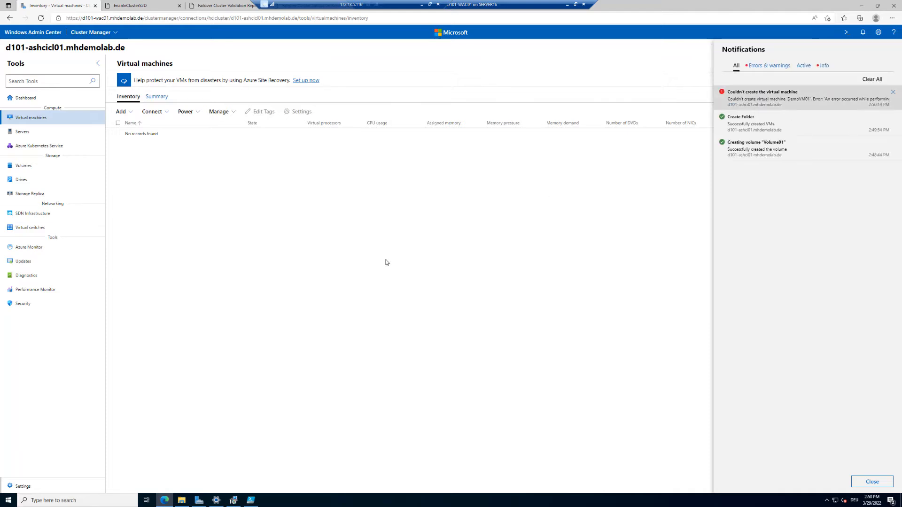
left_click(331, 261)
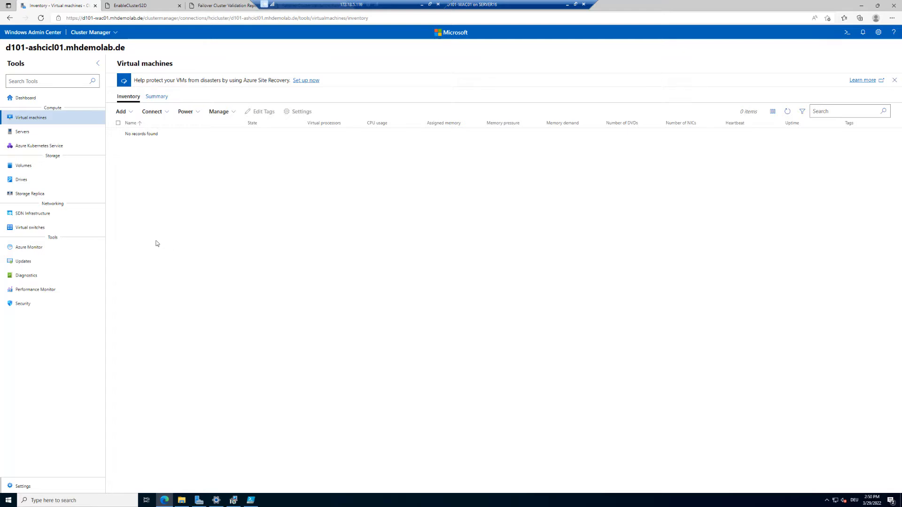
left_click(22, 100)
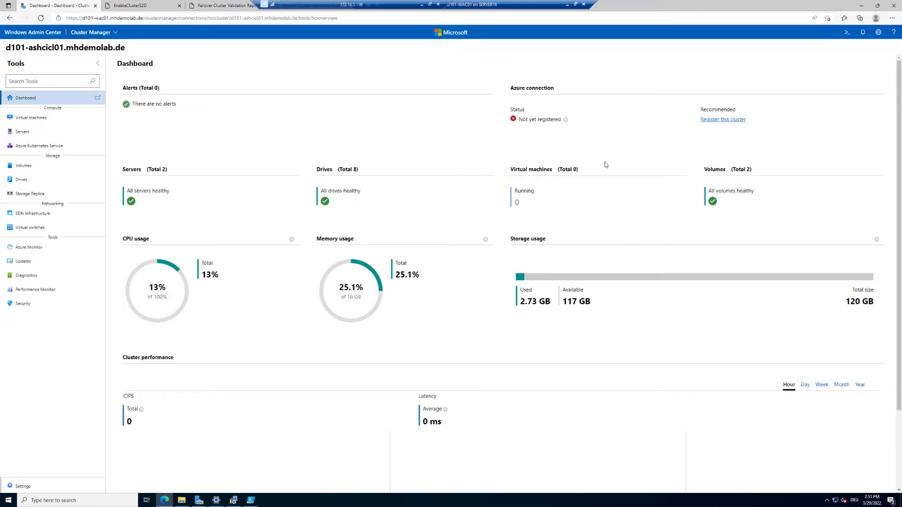
Start Azure registration with Azure Global as the cloud and copy the one-time device code.
left_click(728, 120)
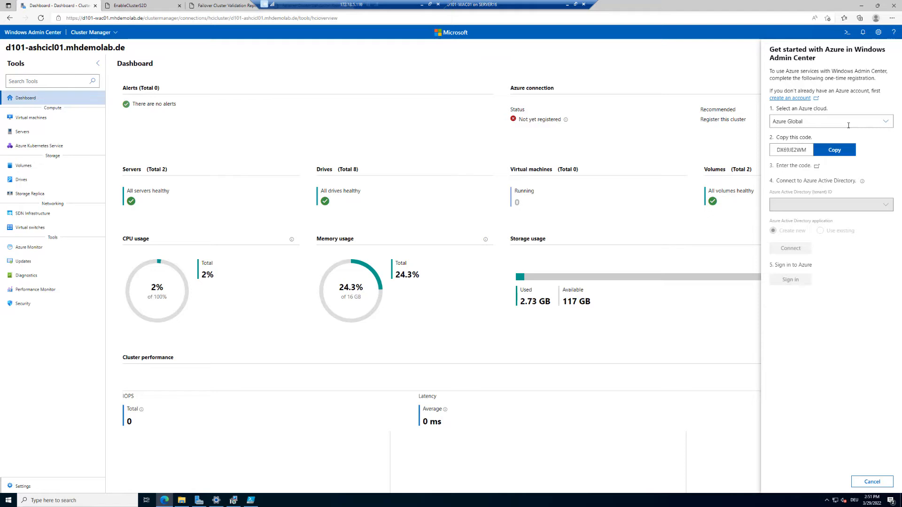
left_click(886, 123)
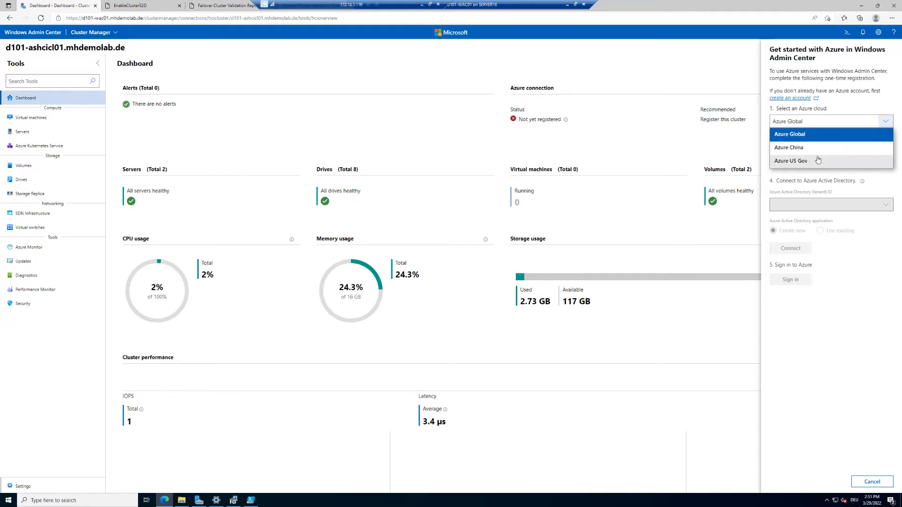
left_click(806, 135)
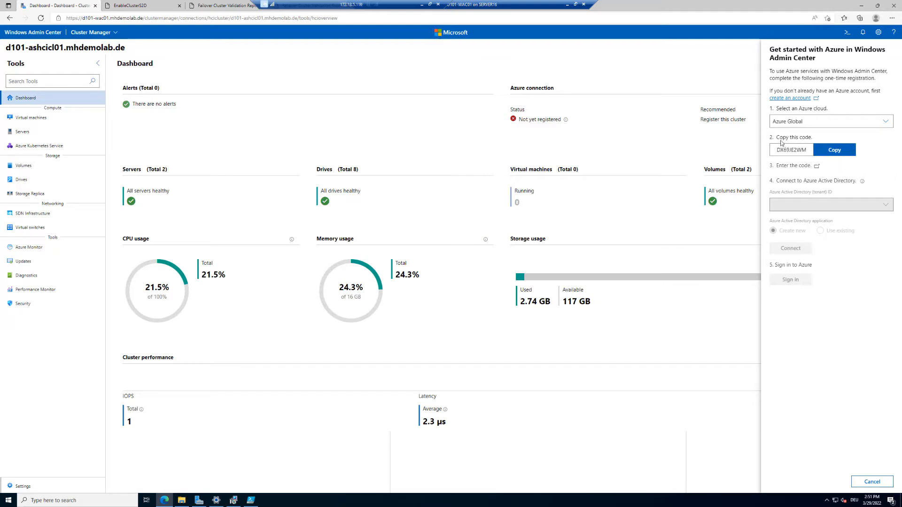
left_click(846, 156)
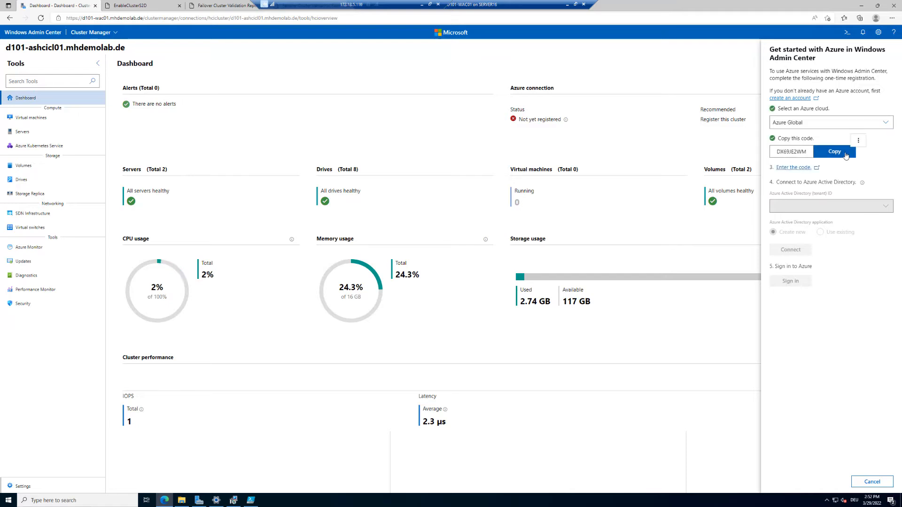
Paste the copied device code on the Microsoft device login page and submit it.
left_click(798, 168)
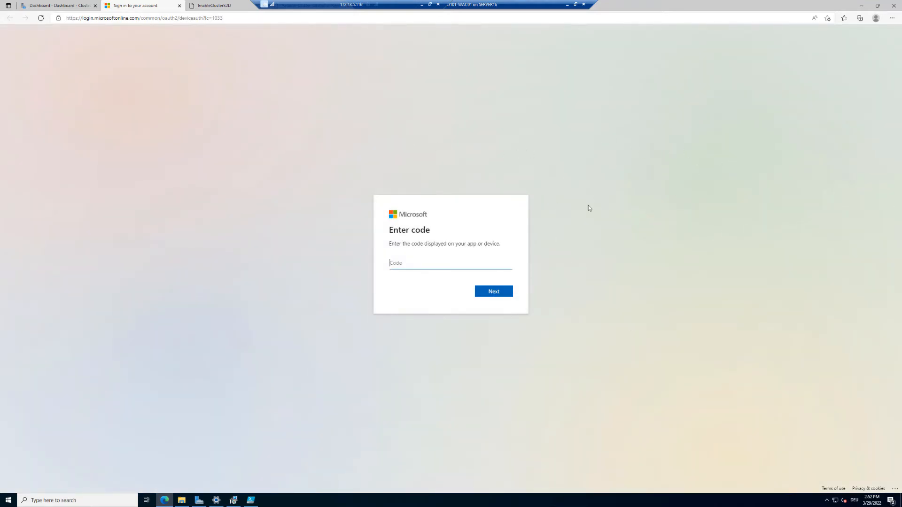
key("ctrl+v")
left_click(499, 294)
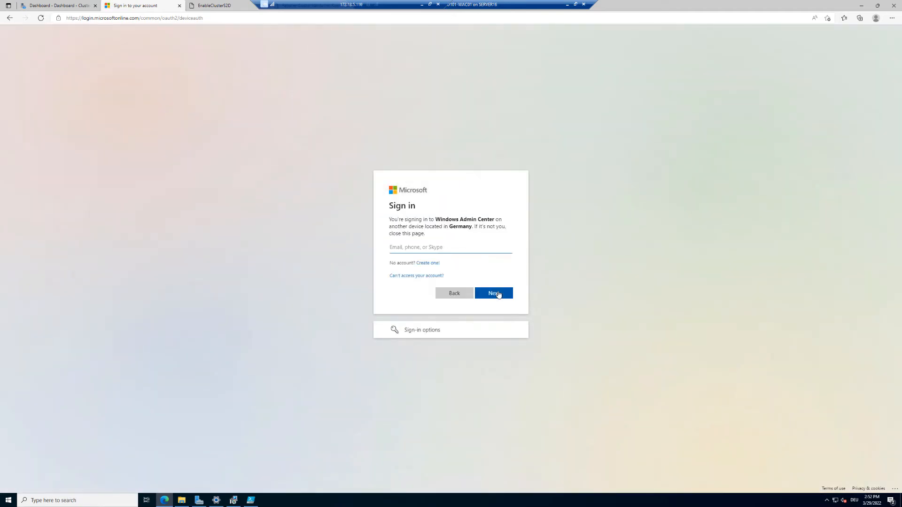
Sign in with the account e-mail and password, confirm Windows Admin Center access, and close the tab.
left_click(499, 299)
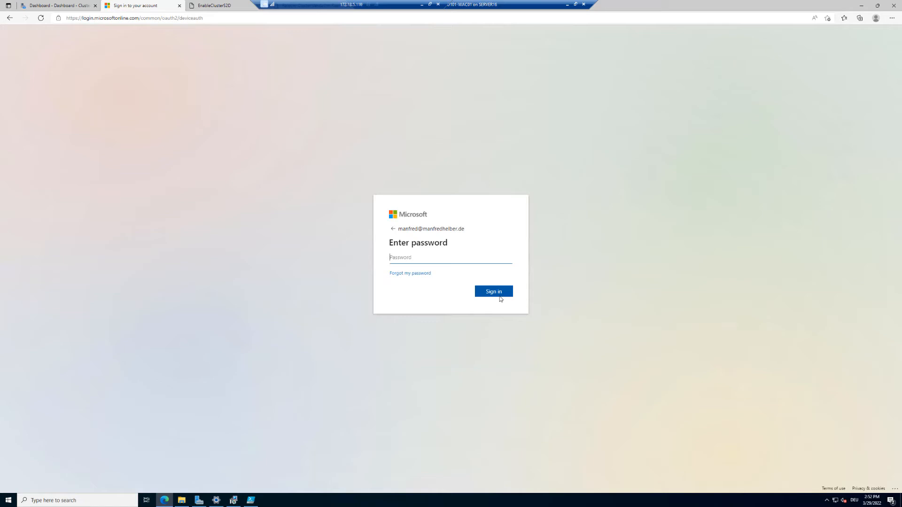
type("•")
left_click(500, 298)
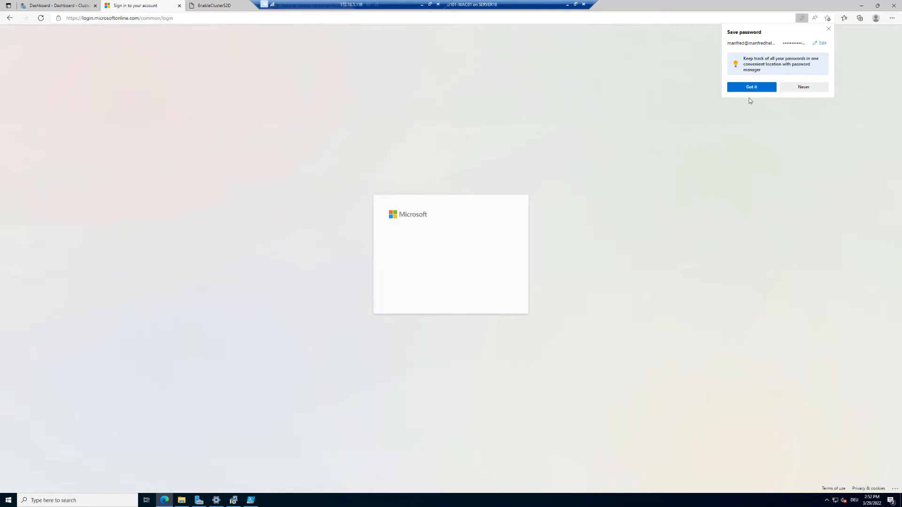
left_click(757, 86)
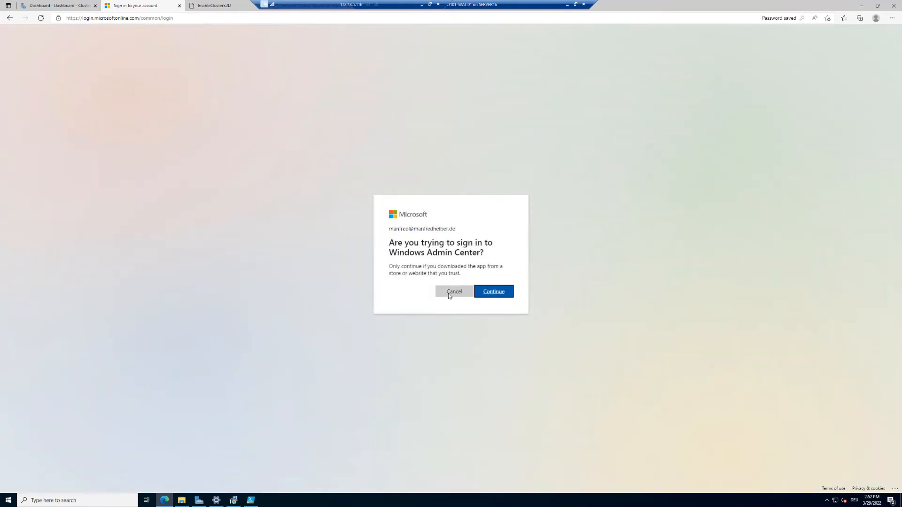
left_click(494, 292)
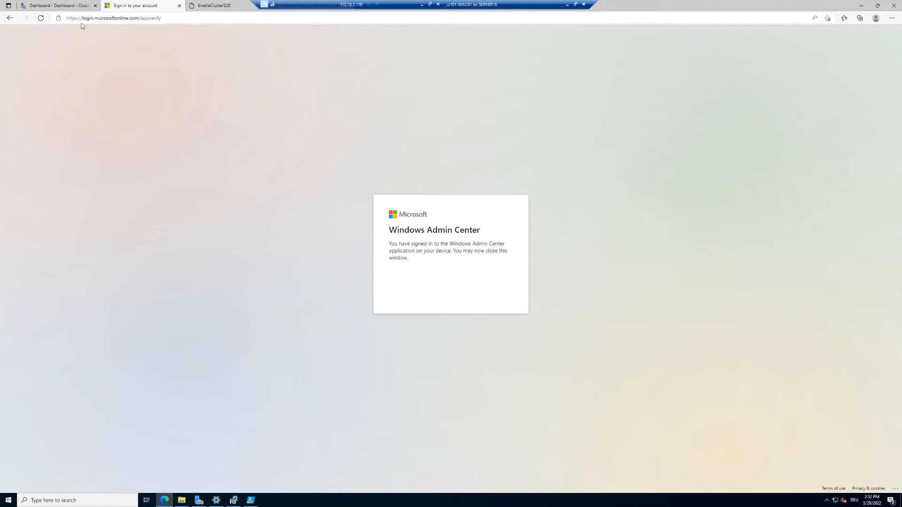
left_click(180, 6)
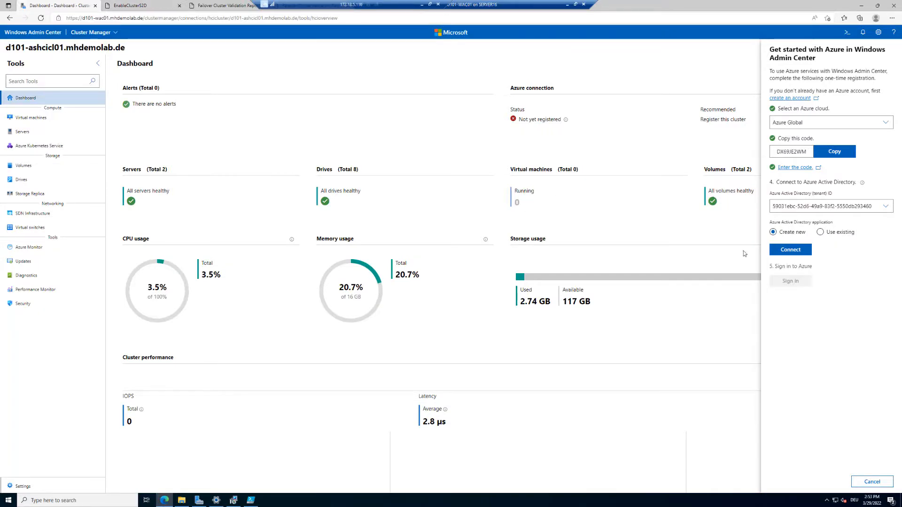
Keep the current tenant ID and 'Create new' Azure AD application, then connect to Azure AD.
left_click(885, 206)
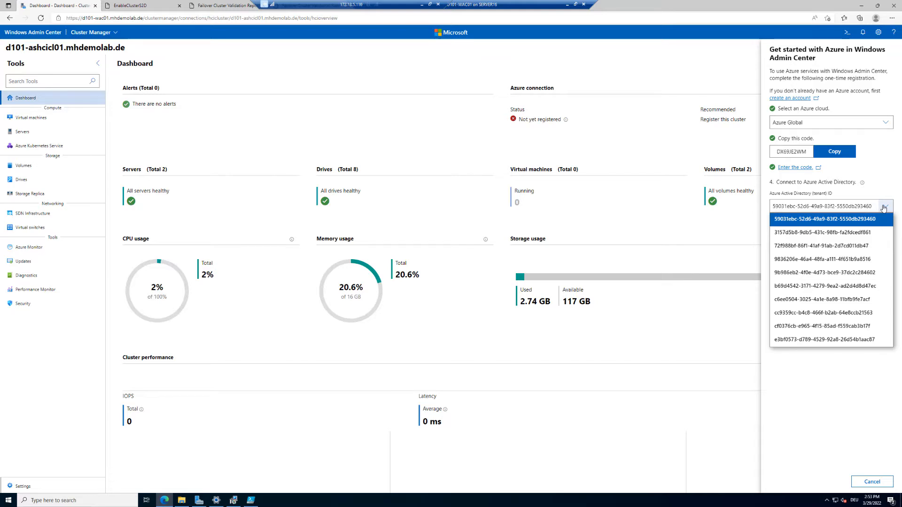
left_click(884, 208)
left_click(884, 208)
left_click(885, 208)
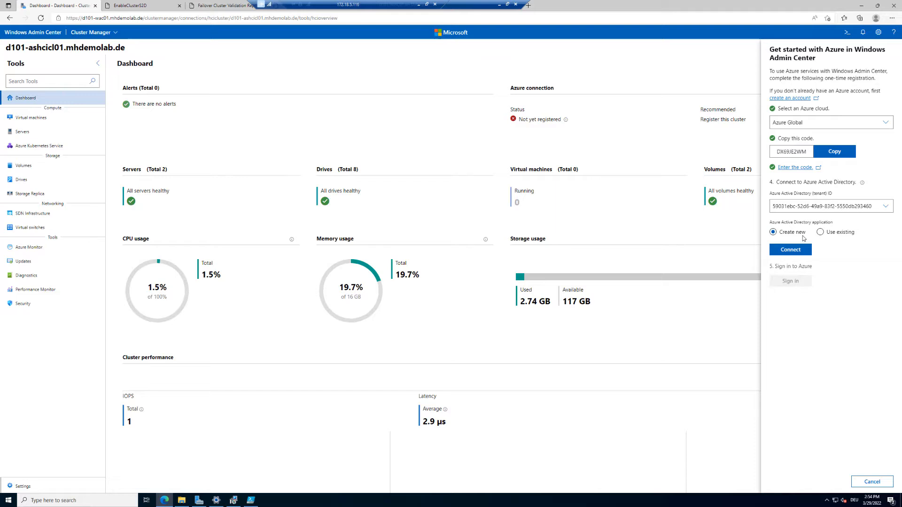
left_click(822, 233)
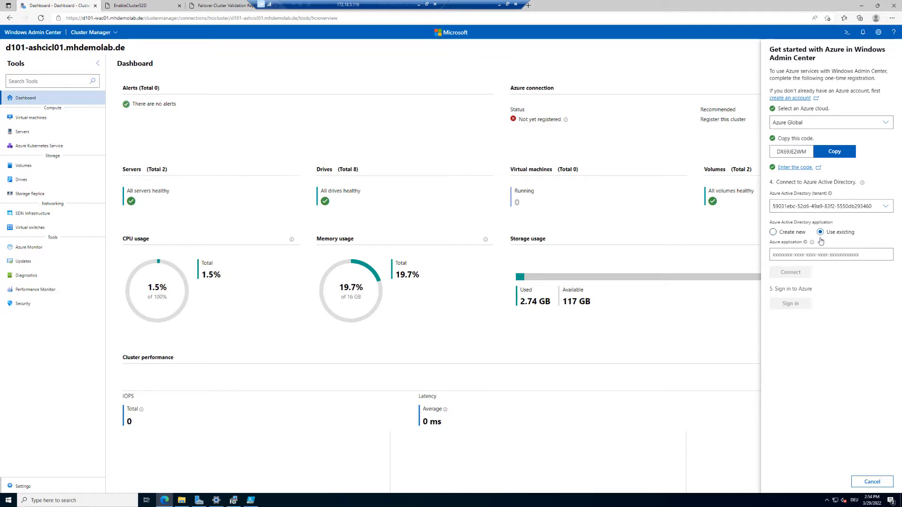
left_click(799, 234)
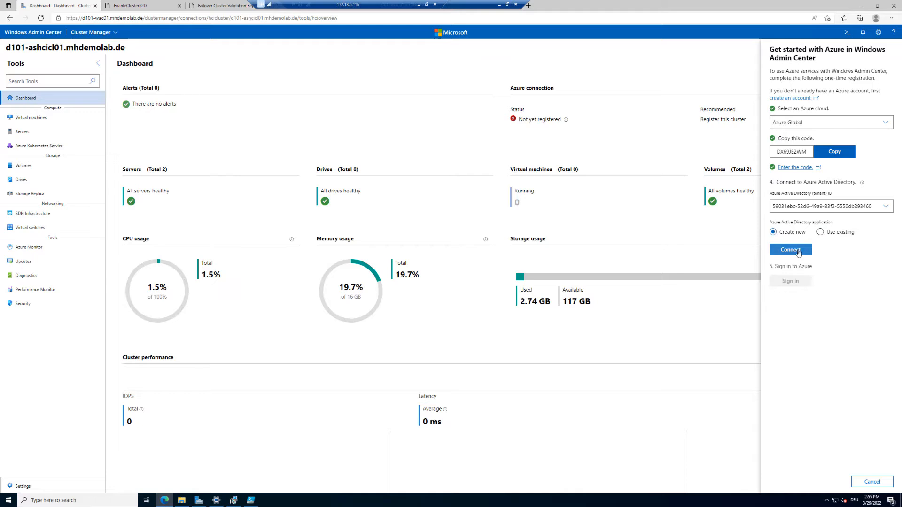
left_click(798, 252)
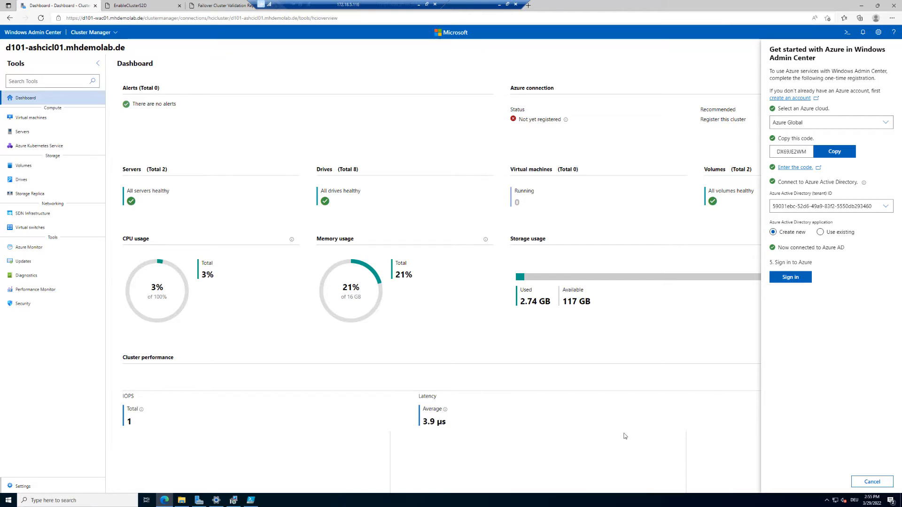
Sign in from the Azure panel and accept the Permissions requested popup.
left_click(790, 277)
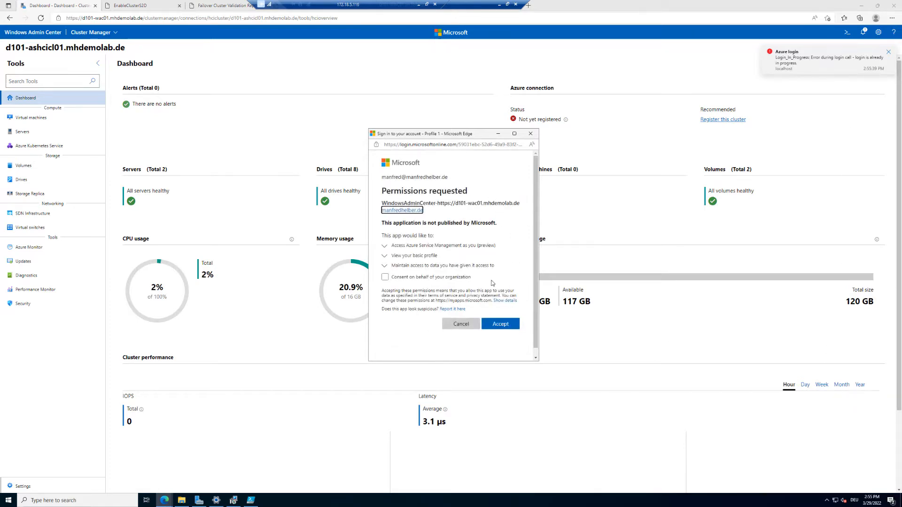
left_click(506, 326)
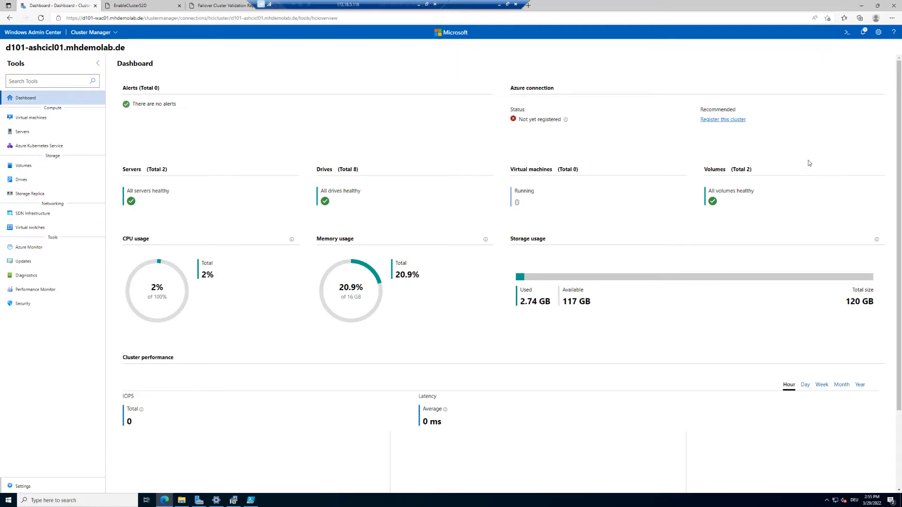
Check the signed-in Azure account in the settings, then return to All connections.
left_click(878, 32)
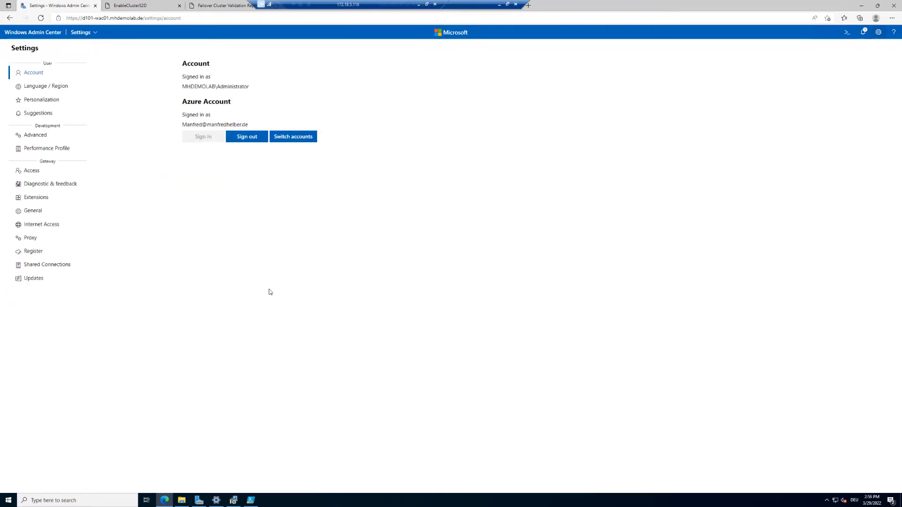
key("ctrl+1")
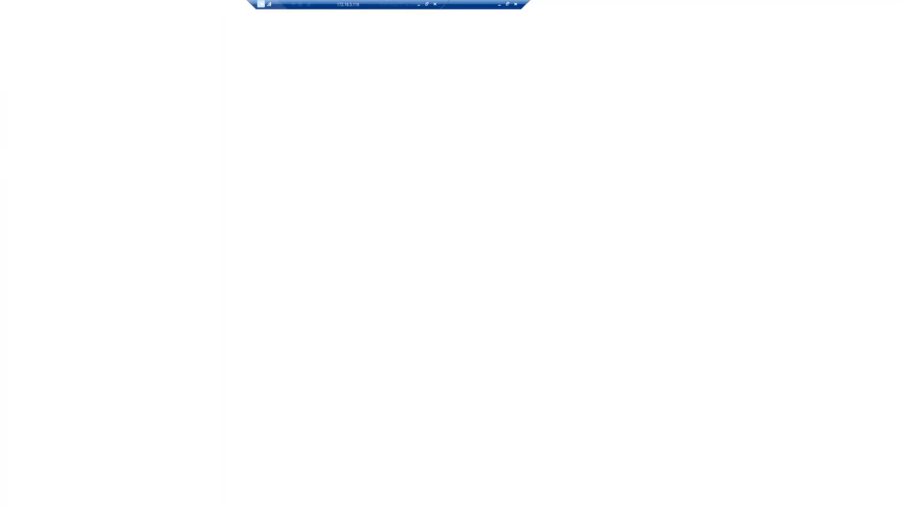
left_click(157, 71)
mouse_move(188, 114)
left_mouse_down()
mouse_move(272, 177)
mouse_move(543, 239)
mouse_move(568, 228)
left_mouse_up()
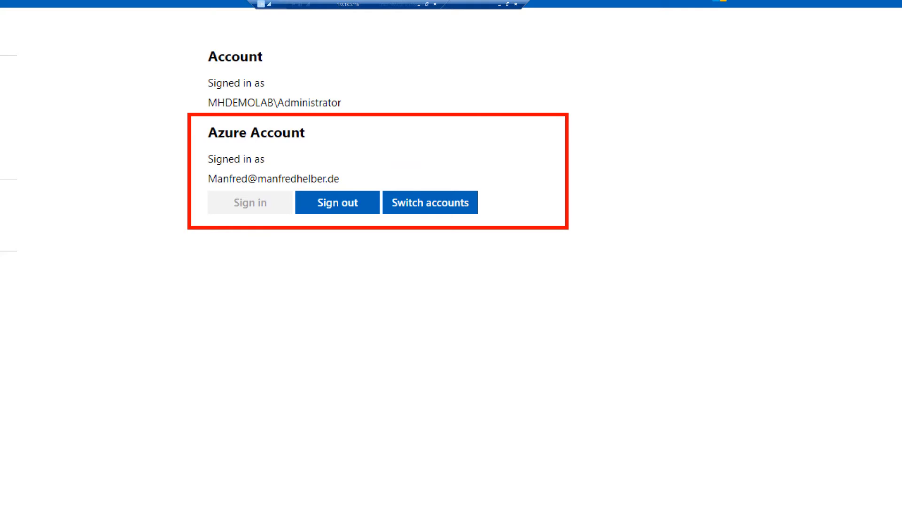
key("Escape")
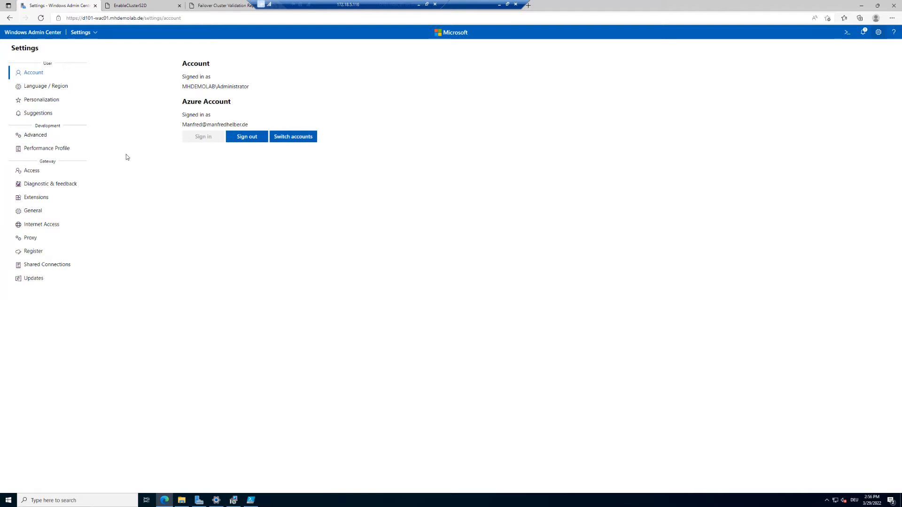
left_click(40, 37)
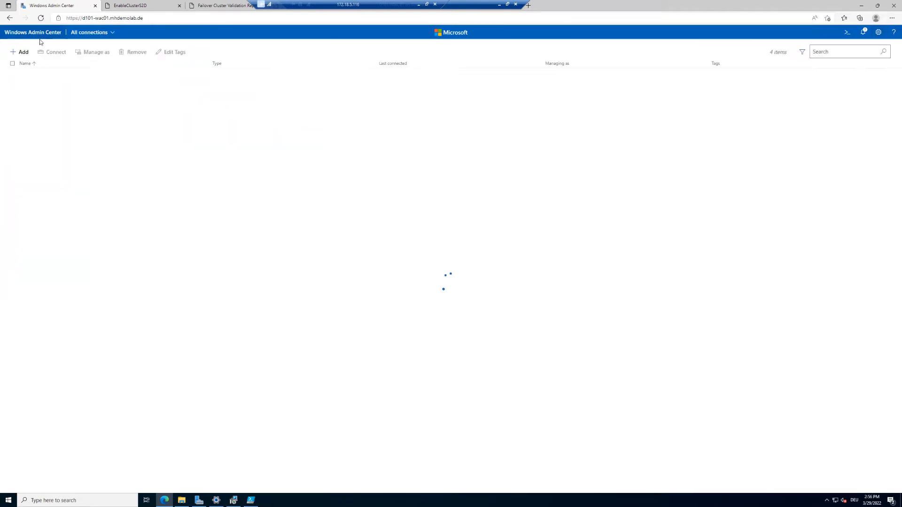
Open cluster d101-ashcicl01.mhdemolab.de, start 'Register this cluster' and accept the sign-in permissions.
left_click(55, 96)
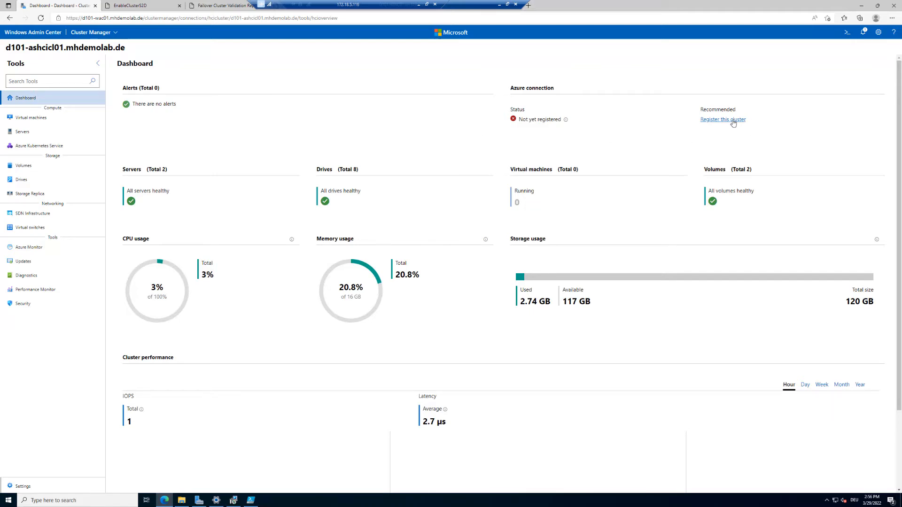
left_click(732, 121)
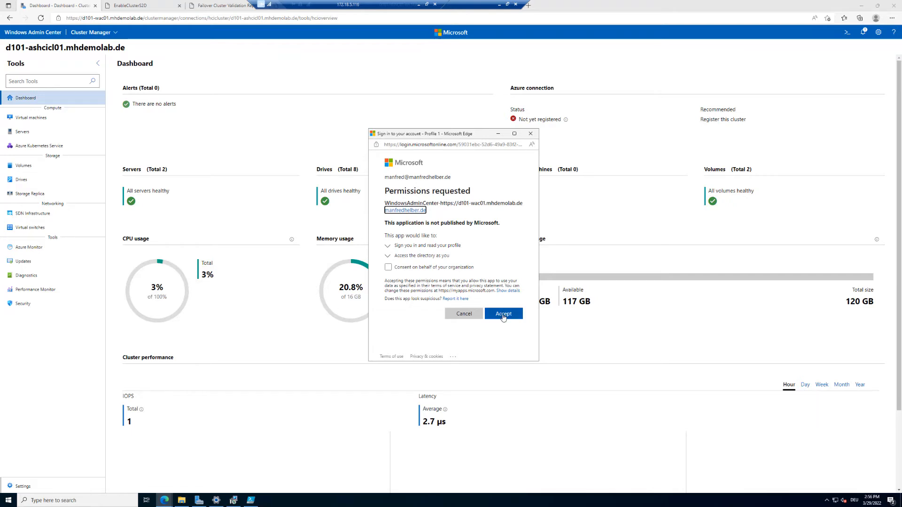
left_click(503, 317)
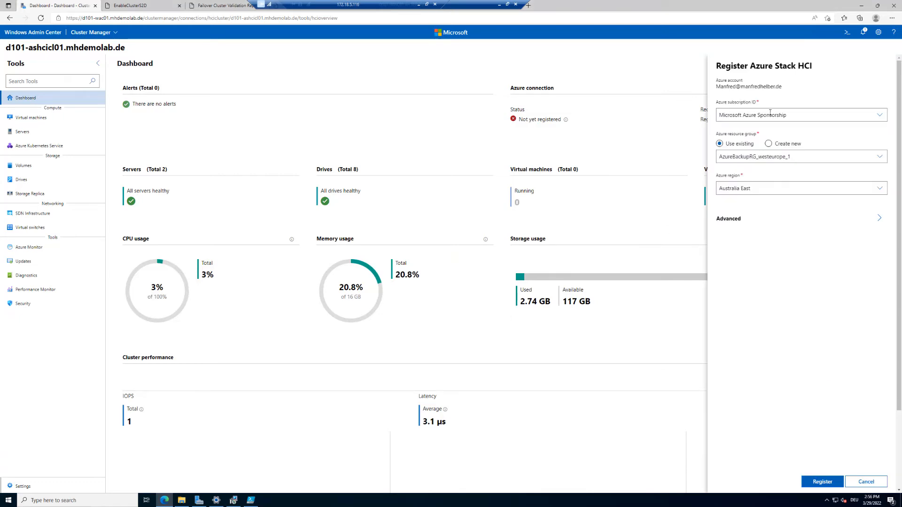
Keep the Microsoft Azure Sponsorship subscription and create a new resource group named ASHCIRG.
left_click(795, 112)
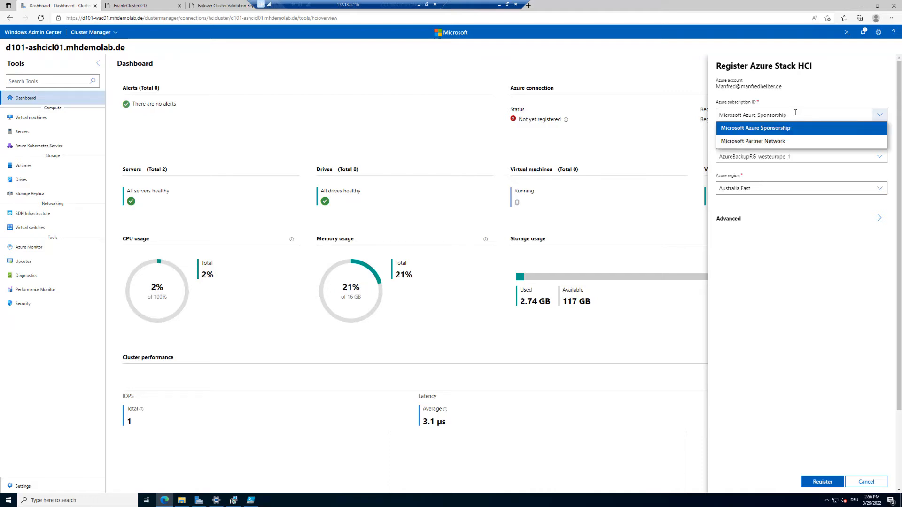
left_click(795, 113)
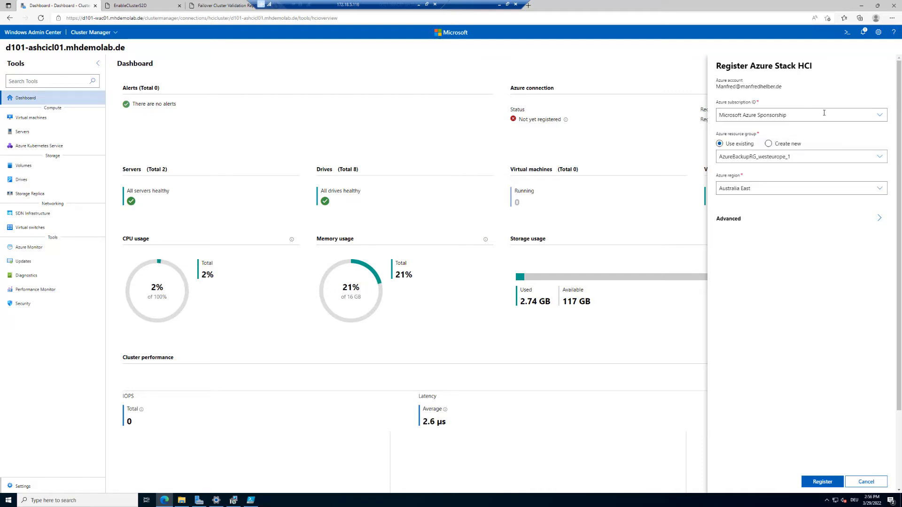
left_click(880, 114)
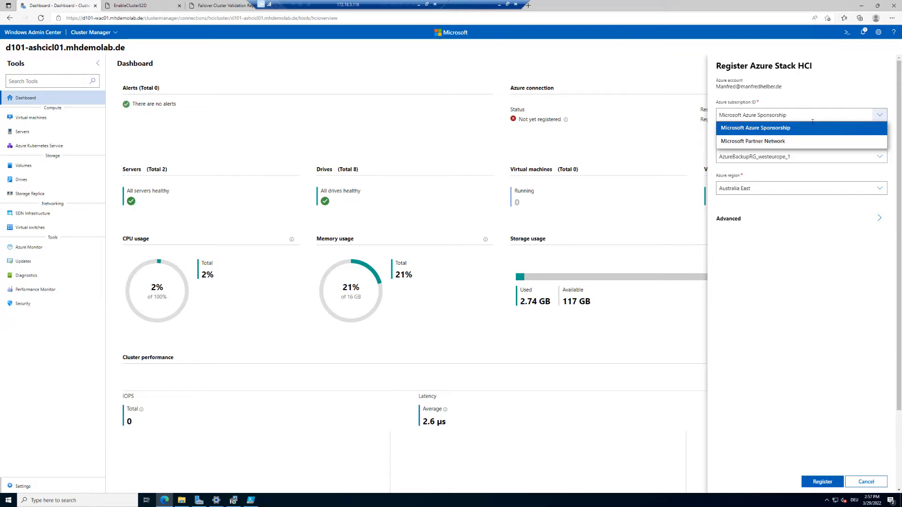
left_click(791, 130)
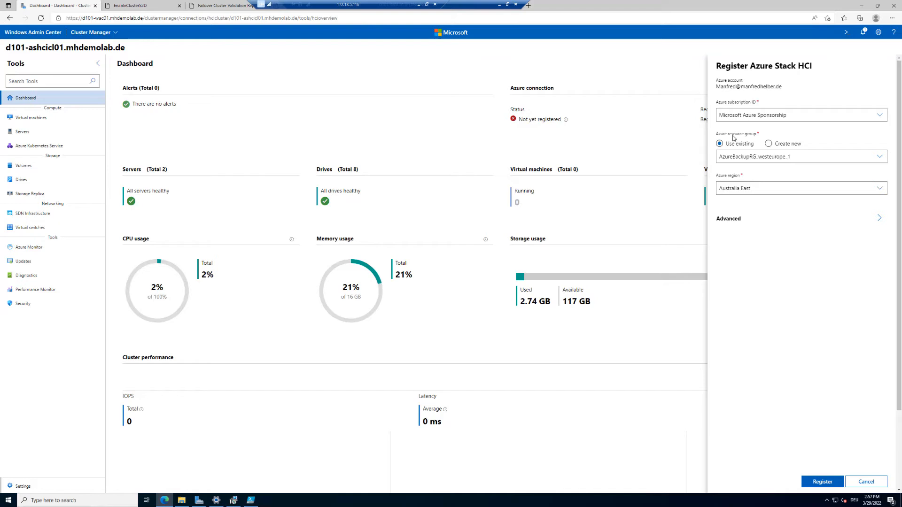
left_click(768, 145)
left_click(749, 155)
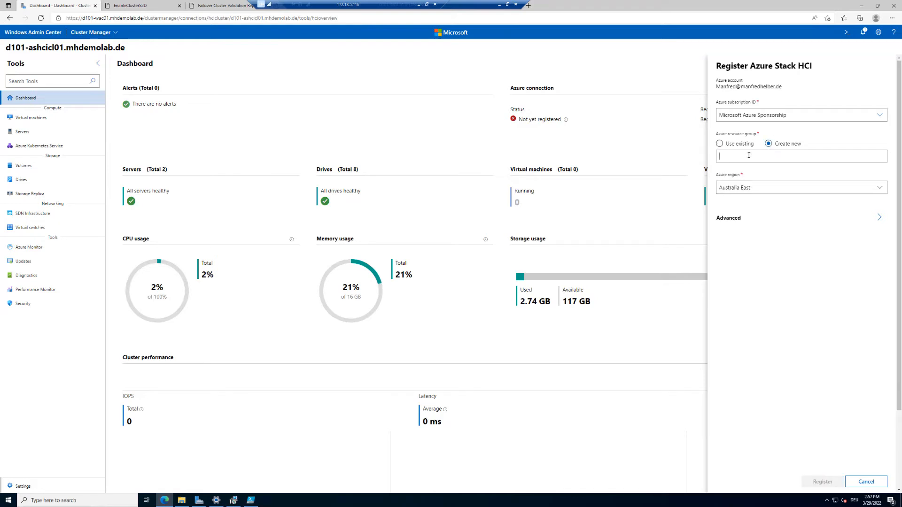
type("A")
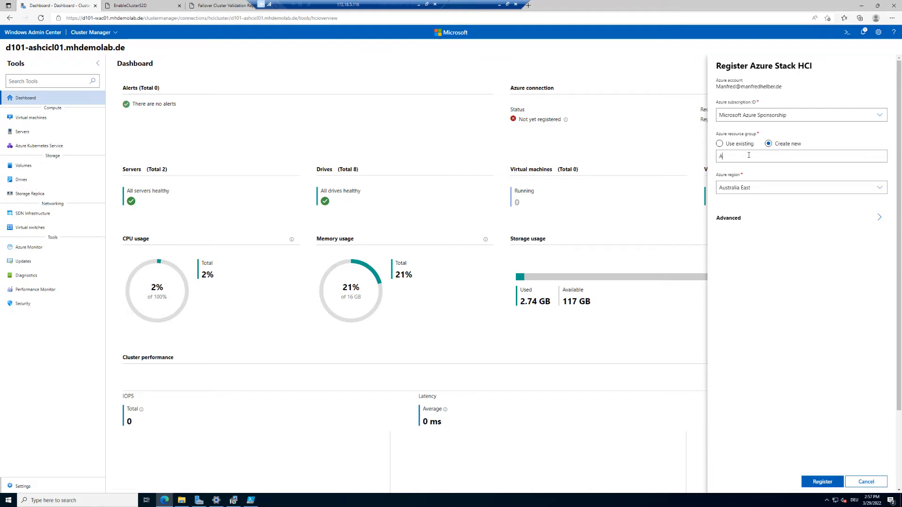
type("SHCIRG")
Set the region to West Europe, keep Azure Arc enabled under Advanced, and register.
left_click(779, 185)
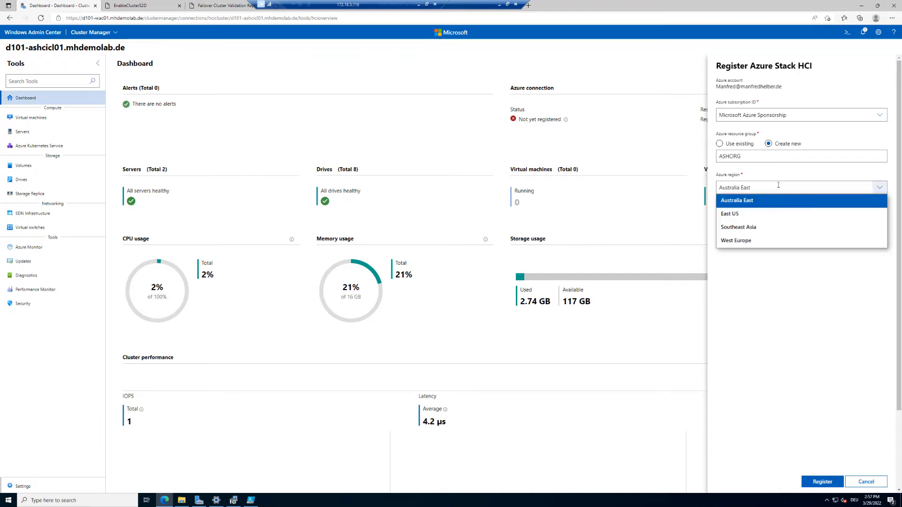
left_click(755, 245)
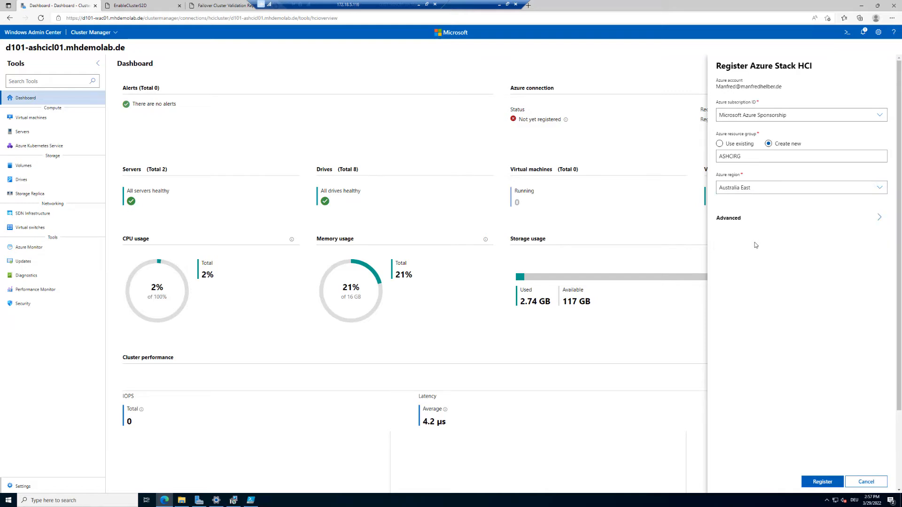
left_click(741, 219)
left_click(783, 185)
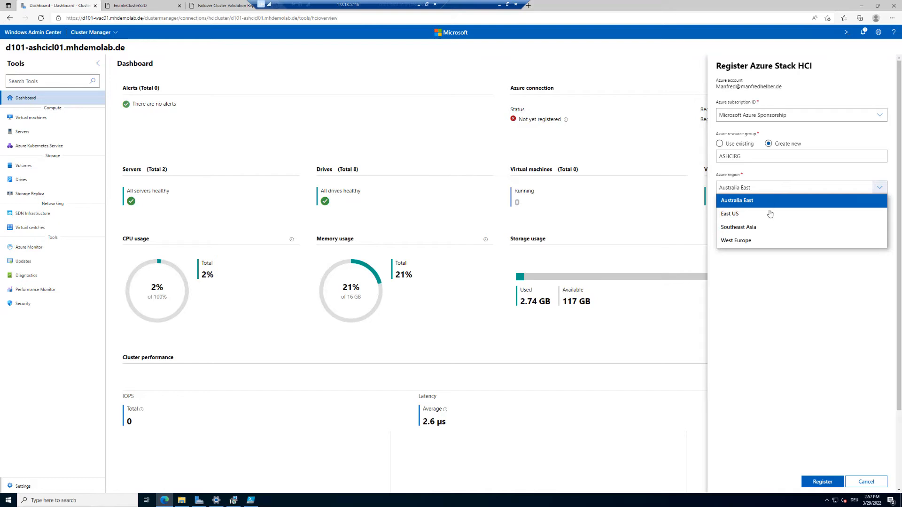
left_click(770, 202)
left_click(774, 190)
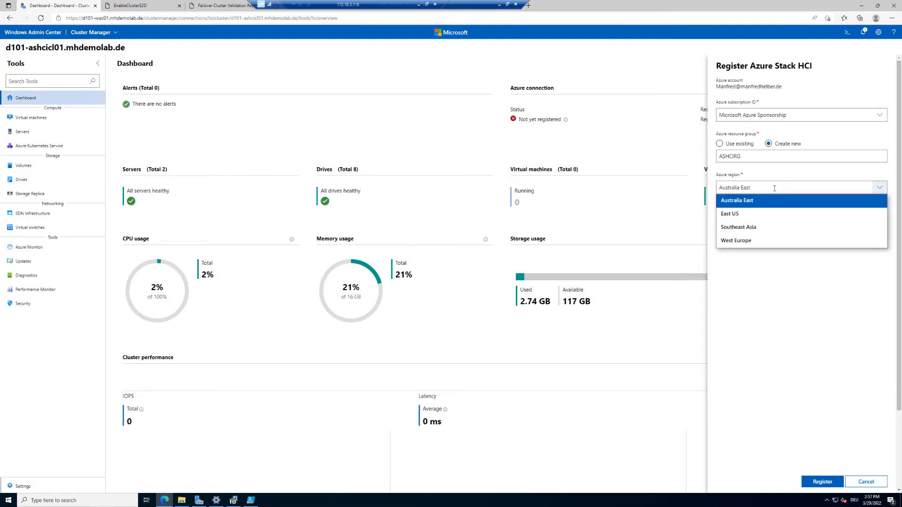
left_click(752, 240)
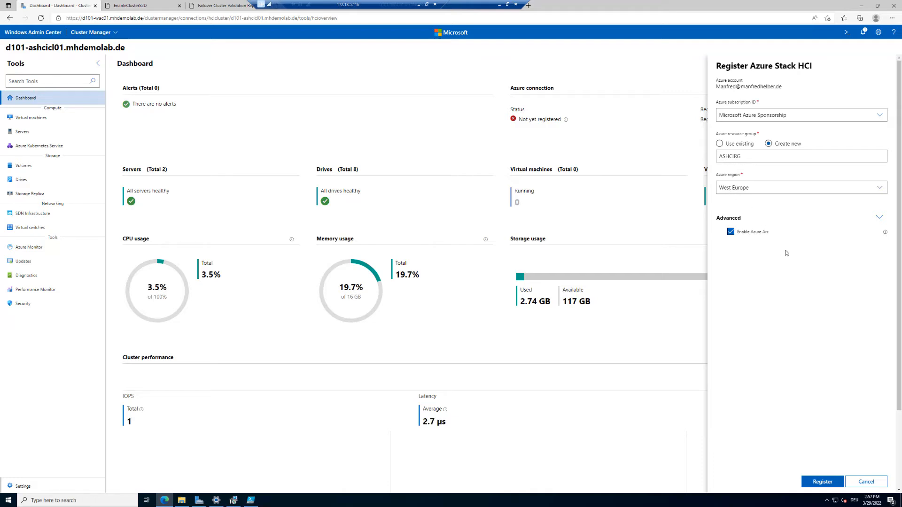
left_click(823, 482)
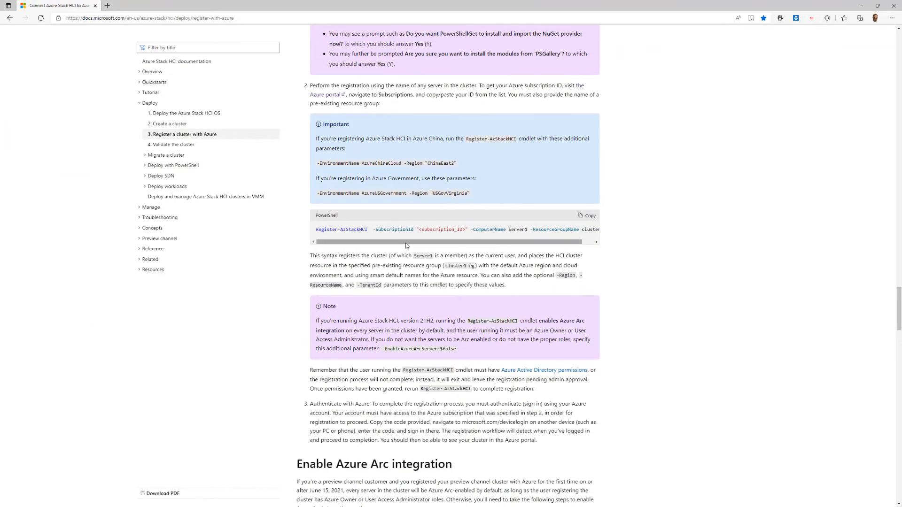
Highlight the Register-AzStackHCI cmdlet and its SubscriptionId parameter in the Docs PowerShell example.
scroll(378, 200, "down", 2)
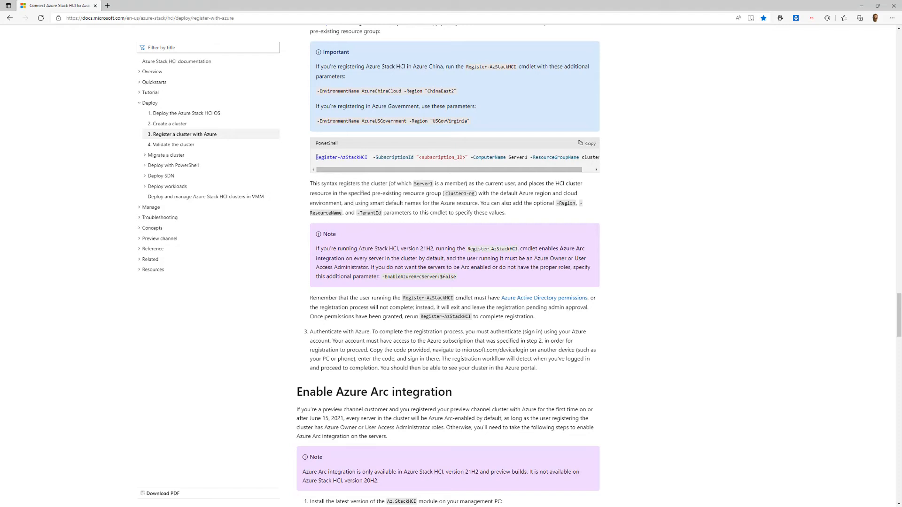
left_click_drag(317, 157, 371, 158)
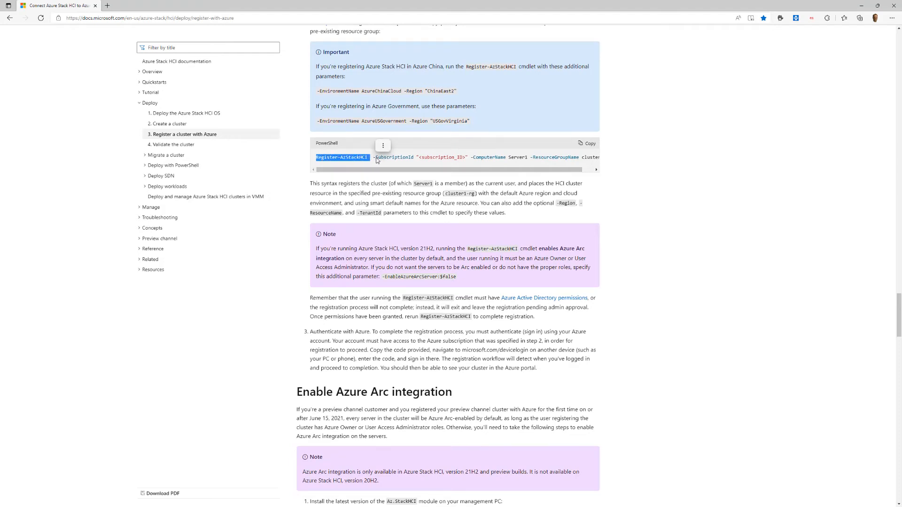
left_click(374, 157)
left_click_drag(374, 157, 604, 163)
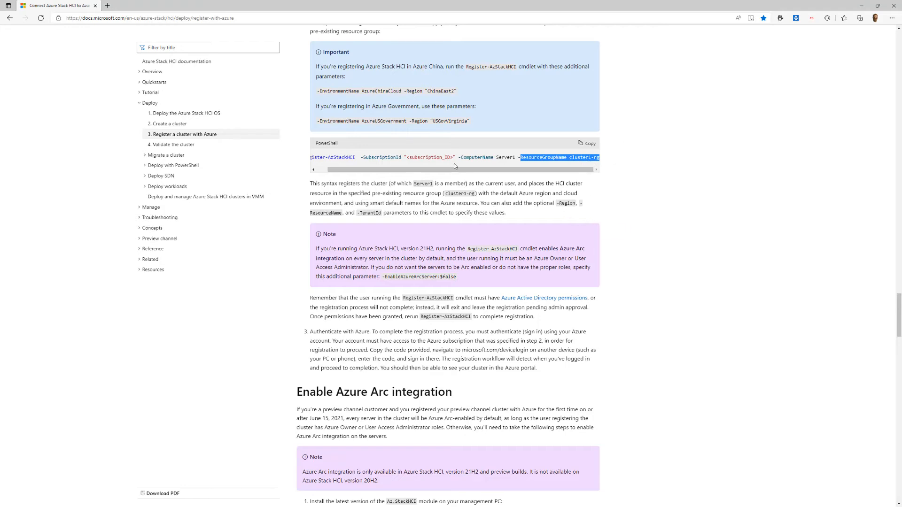
left_click_drag(400, 169, 387, 169)
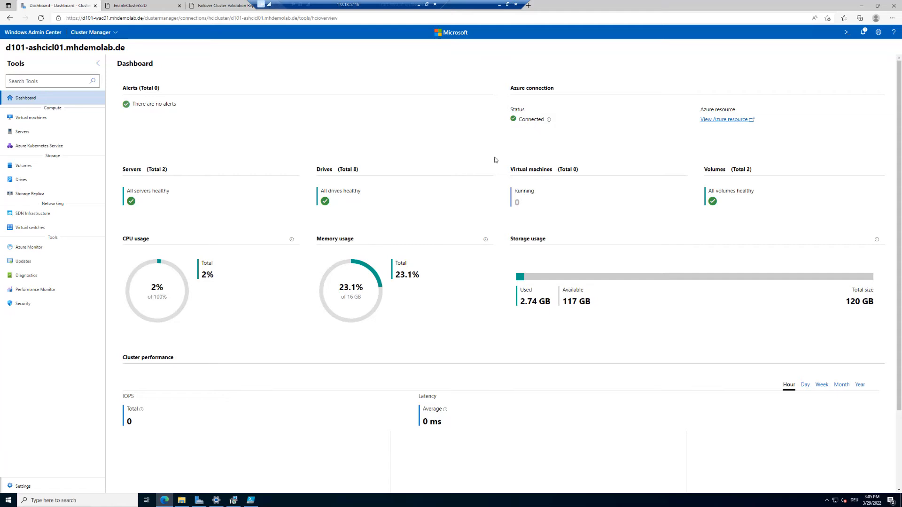
In the cluster's Azure Stack HCI registration settings, confirm the Registered status and run Sync.
left_click(23, 487)
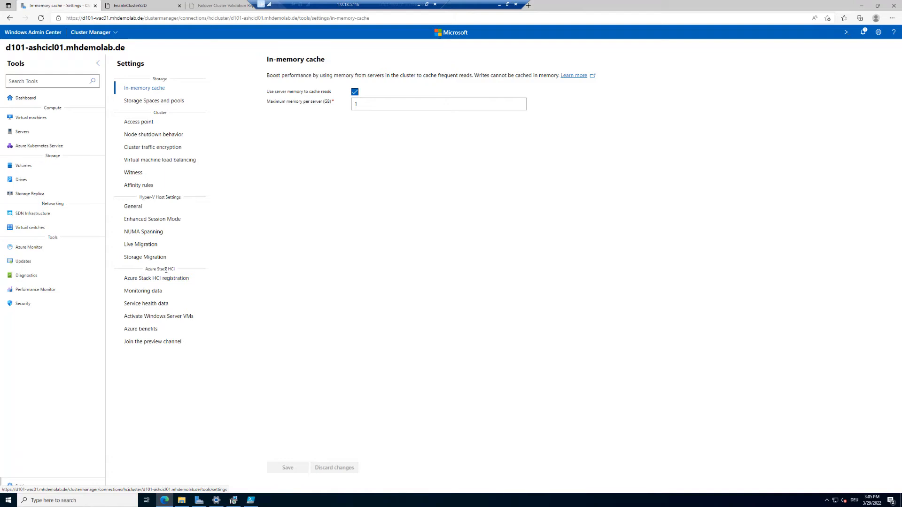
left_click(145, 279)
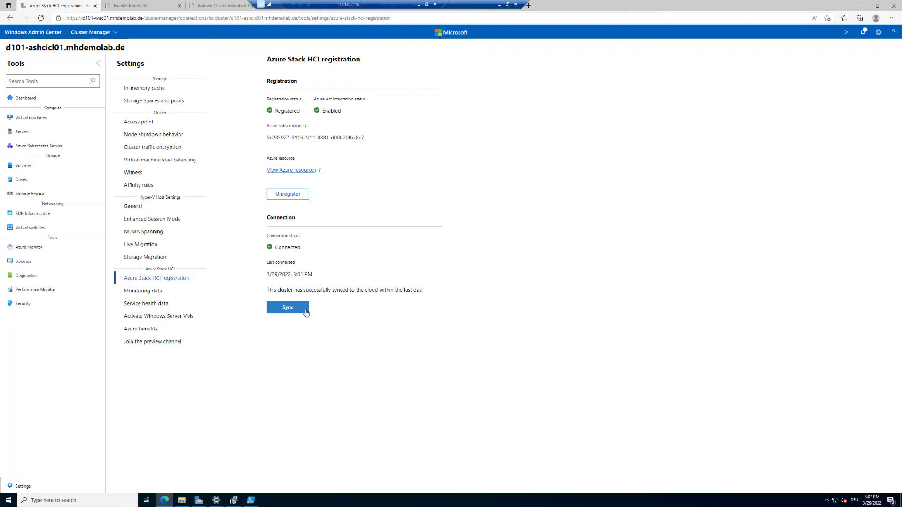
left_click(306, 312)
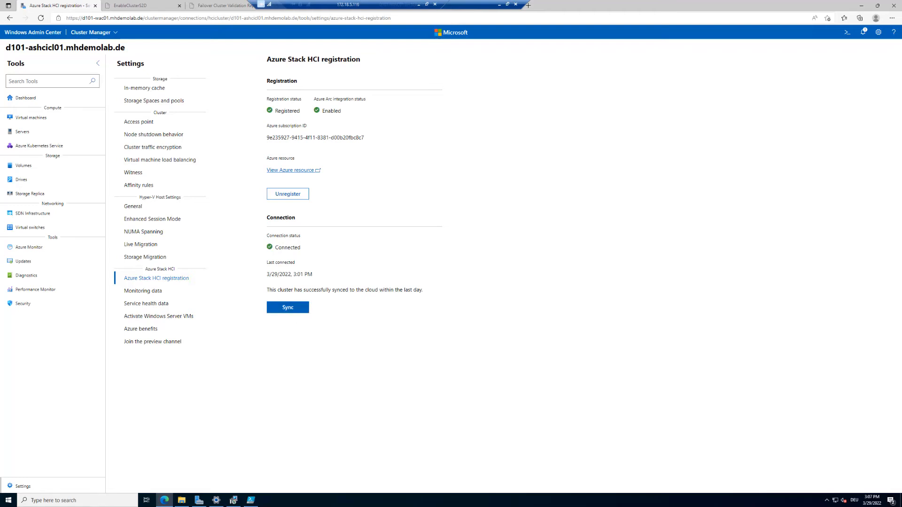
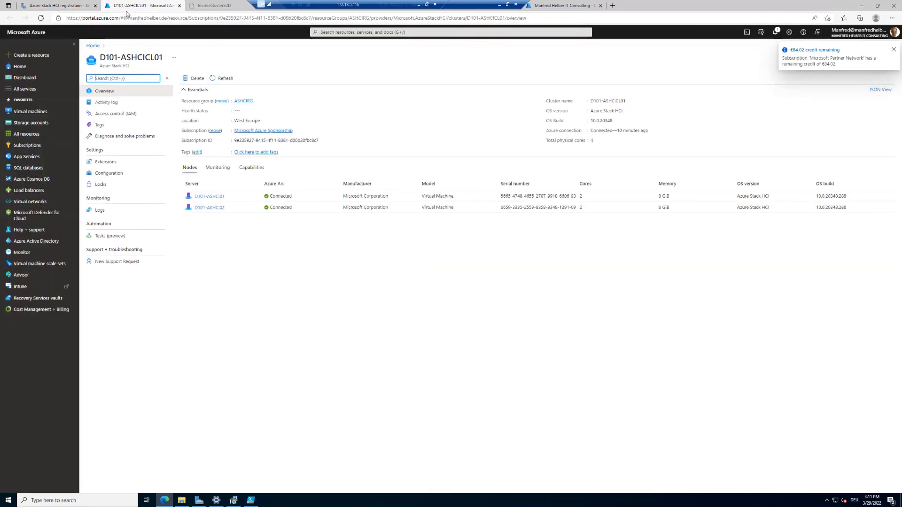
left_click(71, 6)
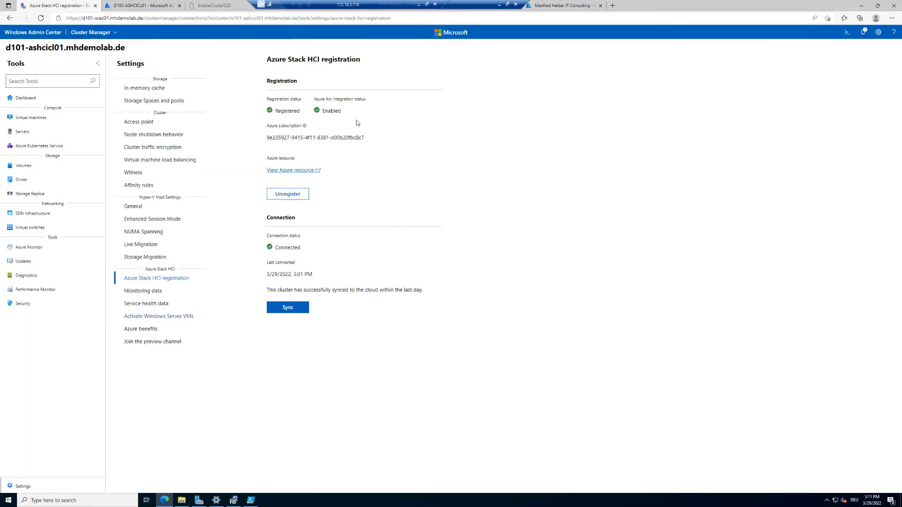
left_click(170, 5)
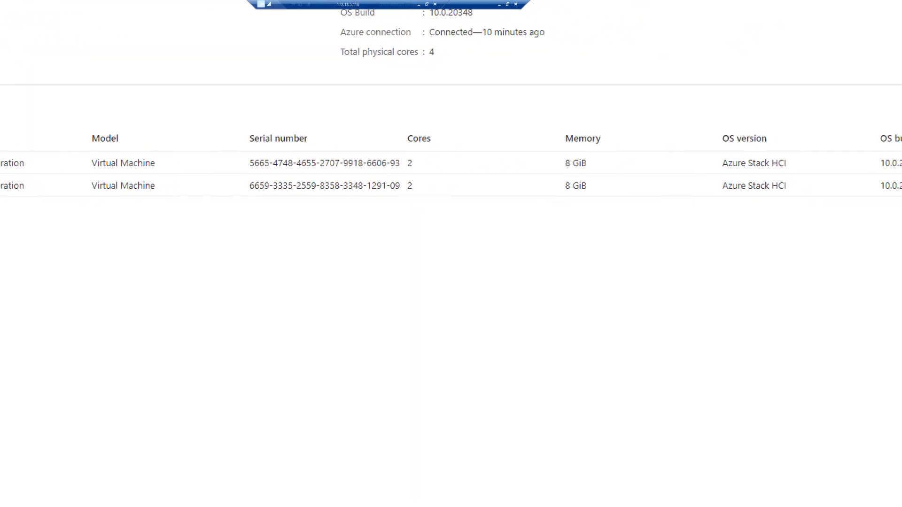
key("Escape")
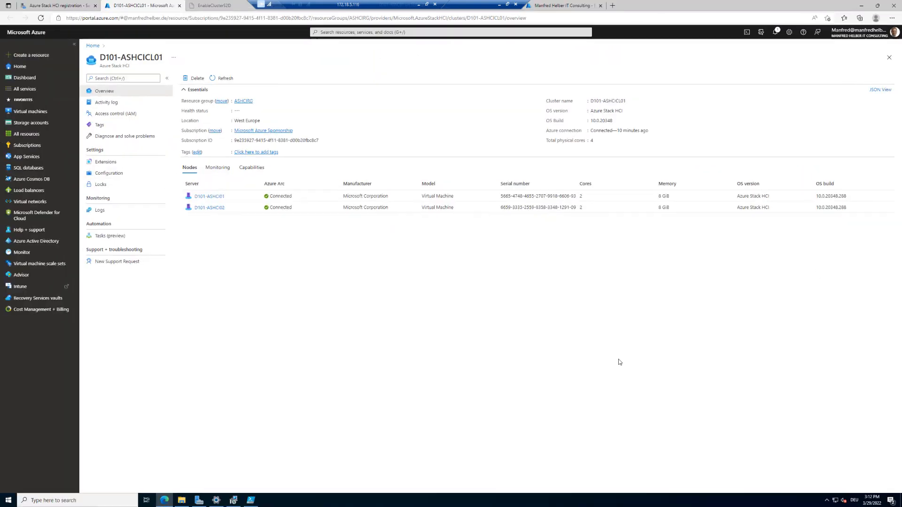
Look at node D101-ASHCI01's details, then open Azure Home in a new browser tab.
left_click(214, 198)
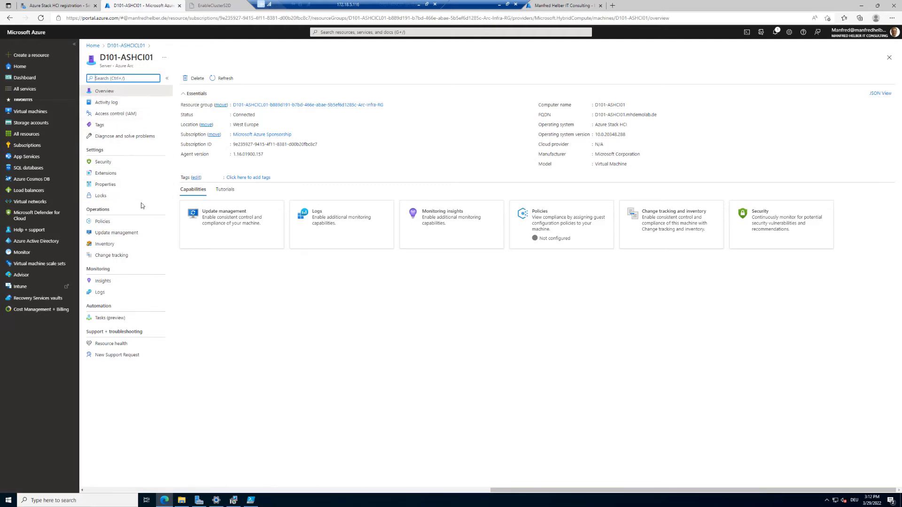
left_click(13, 21)
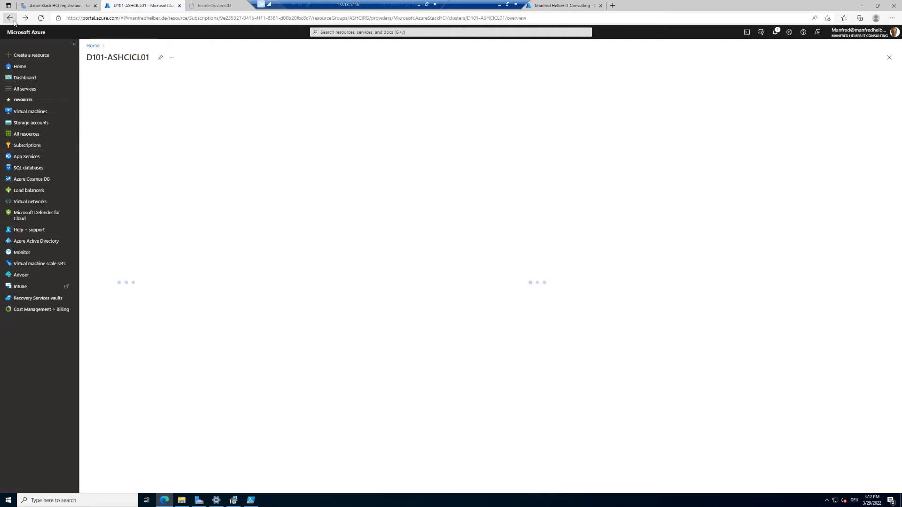
right_click(34, 34)
left_click(59, 39)
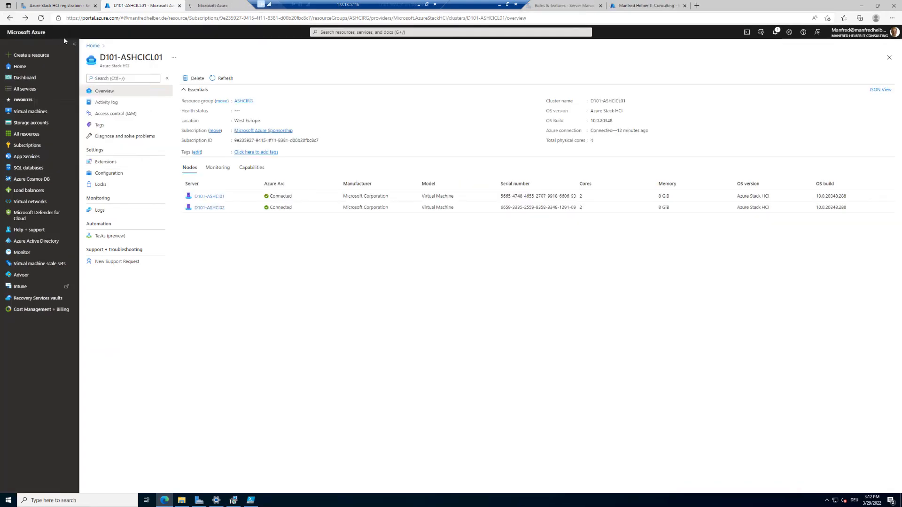
left_click(213, 6)
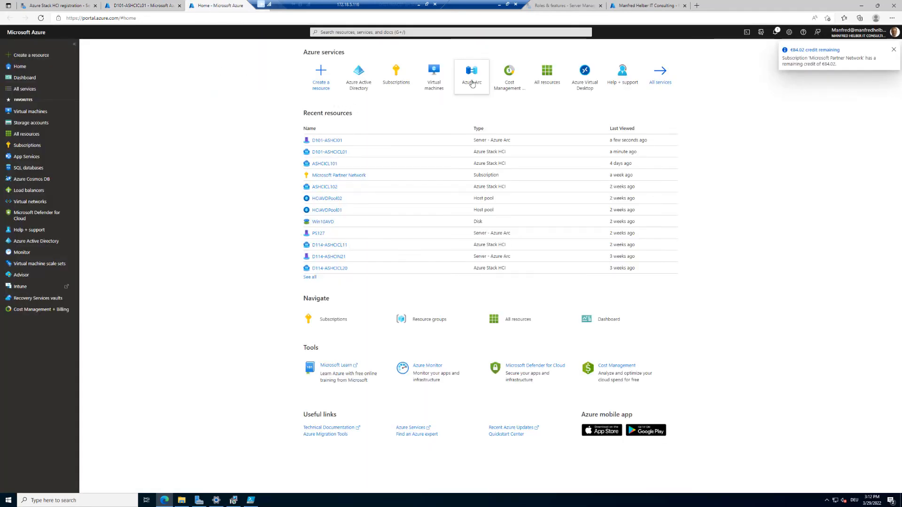
View the Azure Arc overview from Home, then go back to the D101-ASHCICL01 cluster tab.
left_click(468, 84)
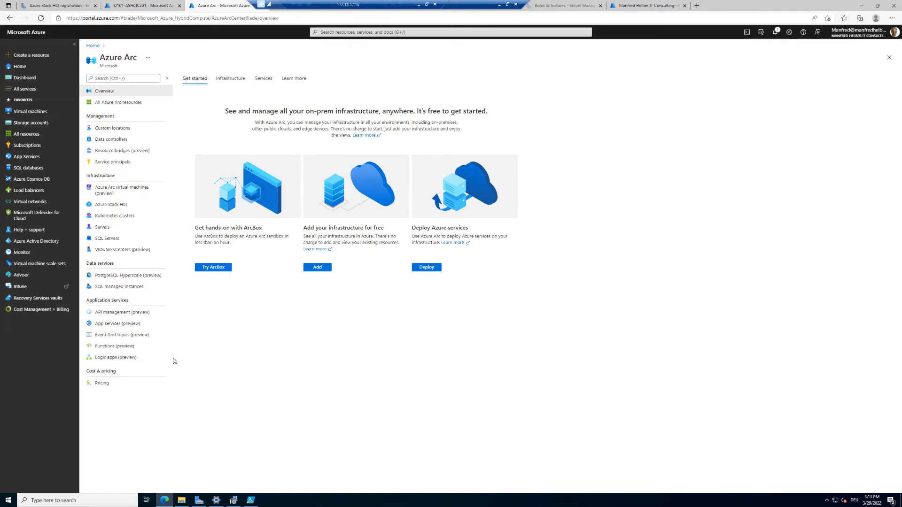
left_click(117, 6)
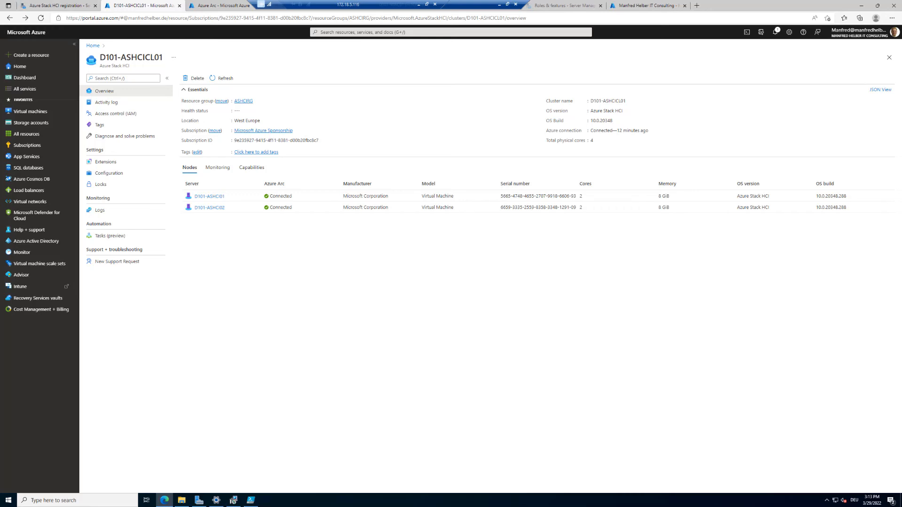
Show the cluster's activity log and expand the latest Update cluster resources Create operation.
left_click(112, 104)
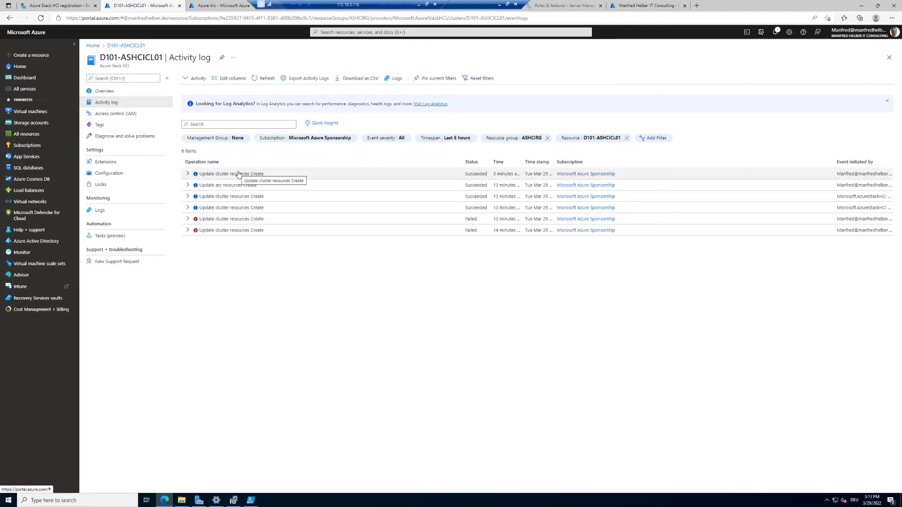
left_click(188, 174)
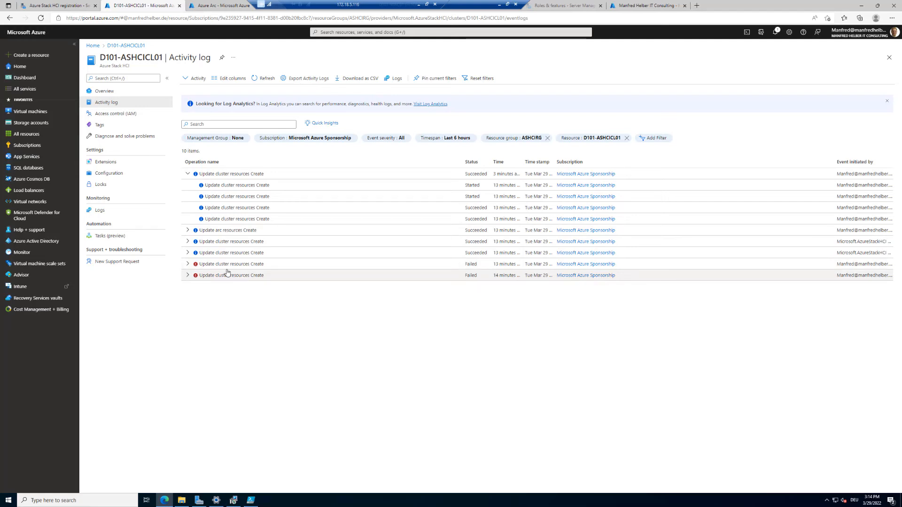
Browse the cluster's Access control (IAM) and Tags pages, then go to Diagnose and solve problems.
left_click(121, 114)
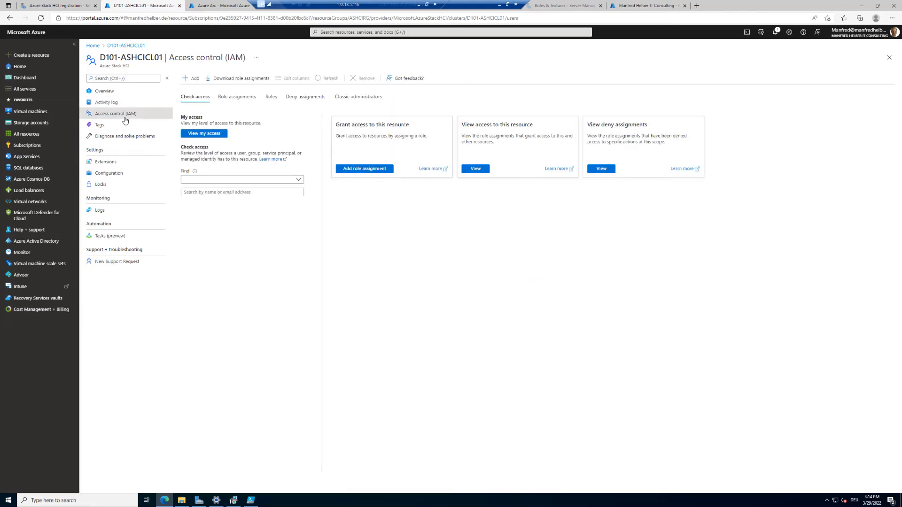
left_click(110, 129)
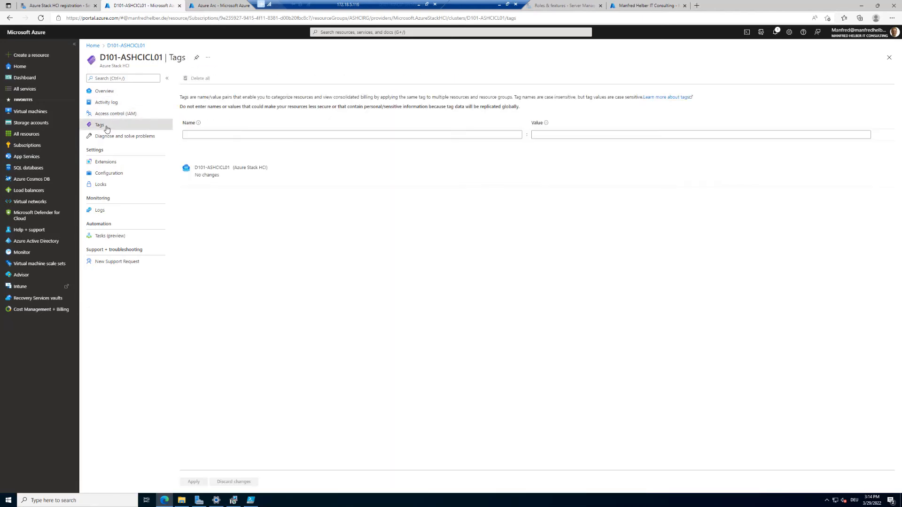
left_click(120, 139)
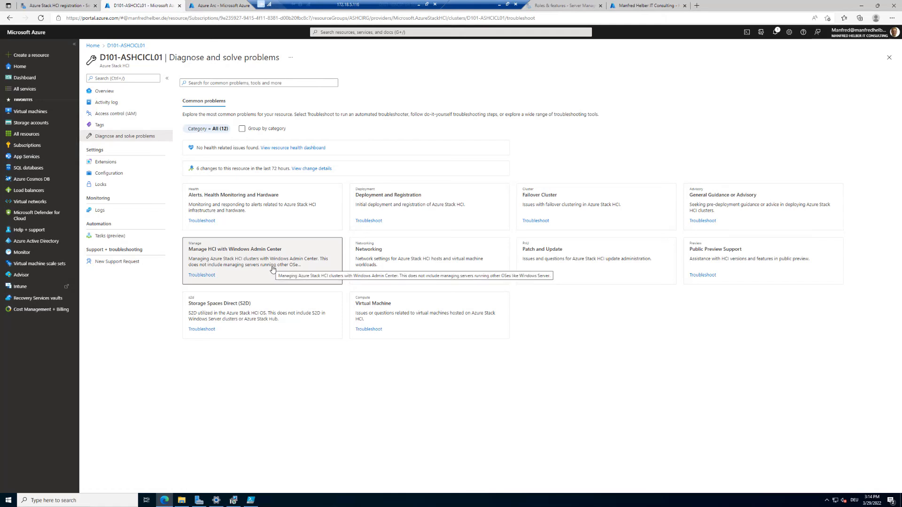
left_click(562, 208)
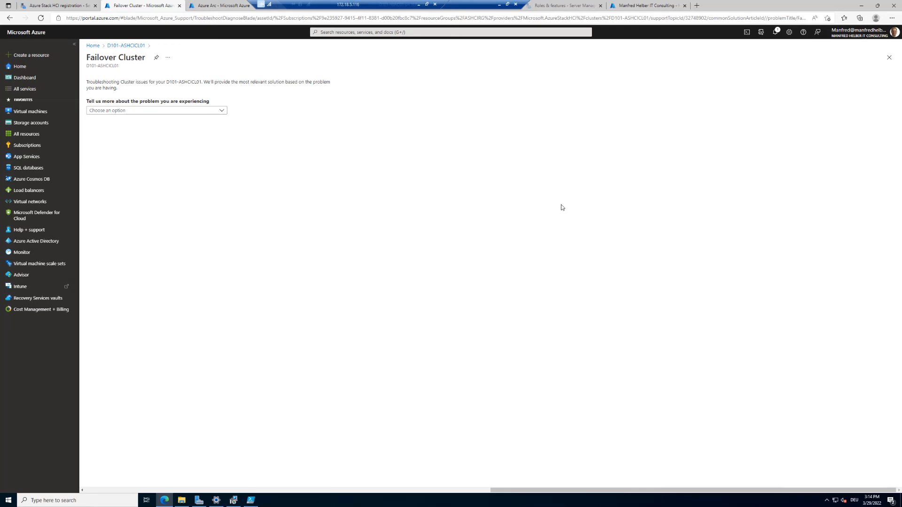
left_click(207, 111)
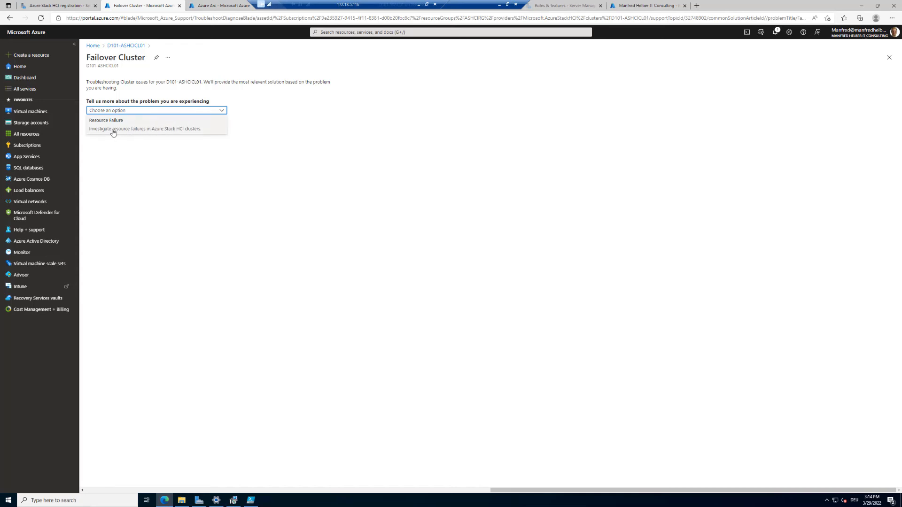
left_click(133, 131)
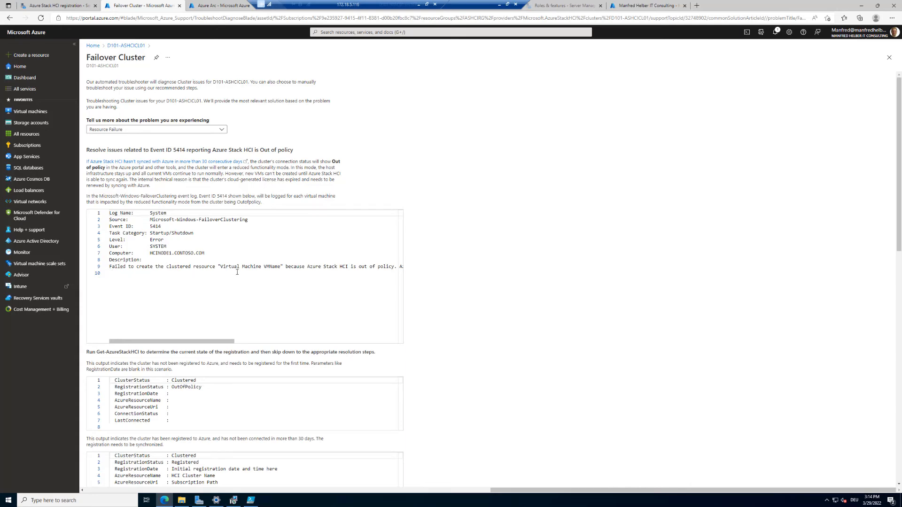
left_click_drag(114, 266, 375, 266)
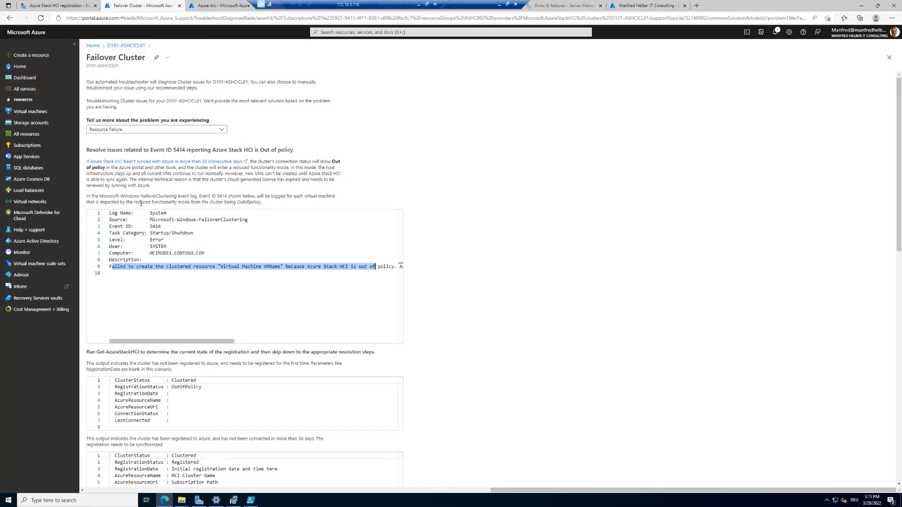
left_click(120, 47)
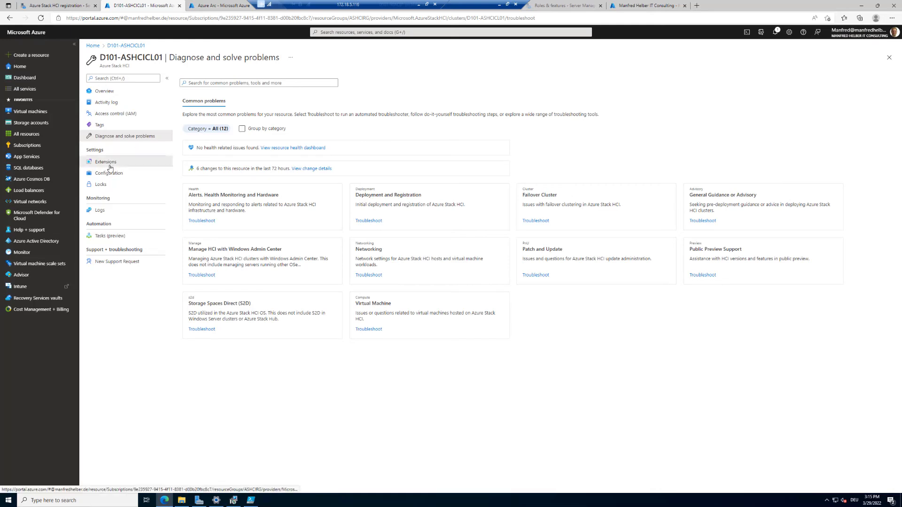
Review the cluster's Extensions, Configuration, Locks, Logs, Tasks and New Support Request pages, then return to Overview.
left_click(109, 167)
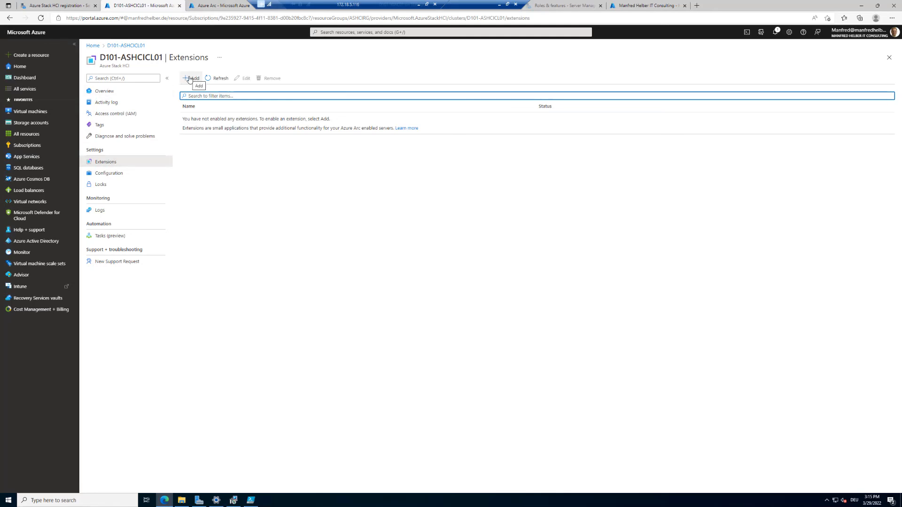
left_click(117, 174)
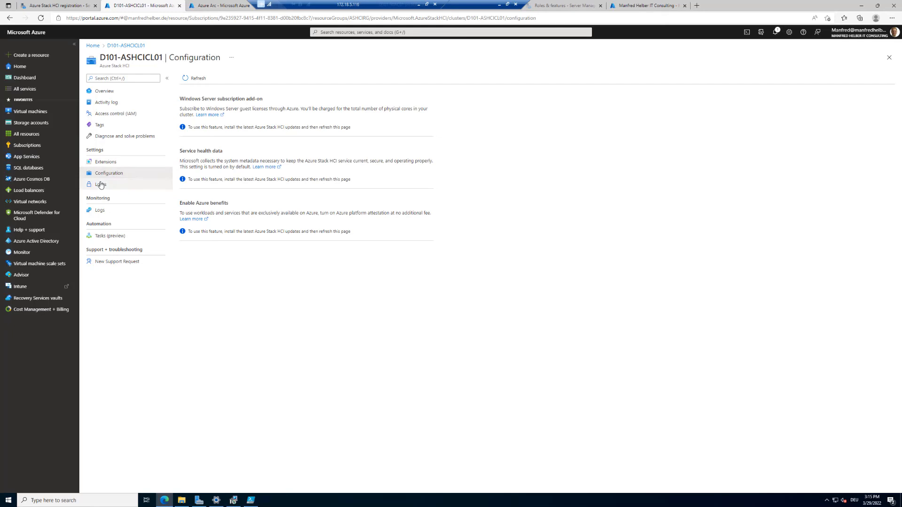
left_click(100, 185)
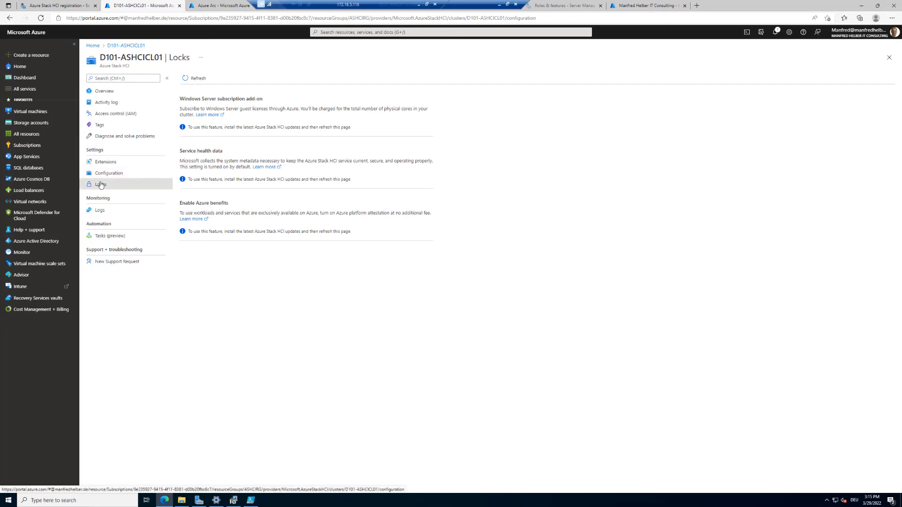
left_click(100, 213)
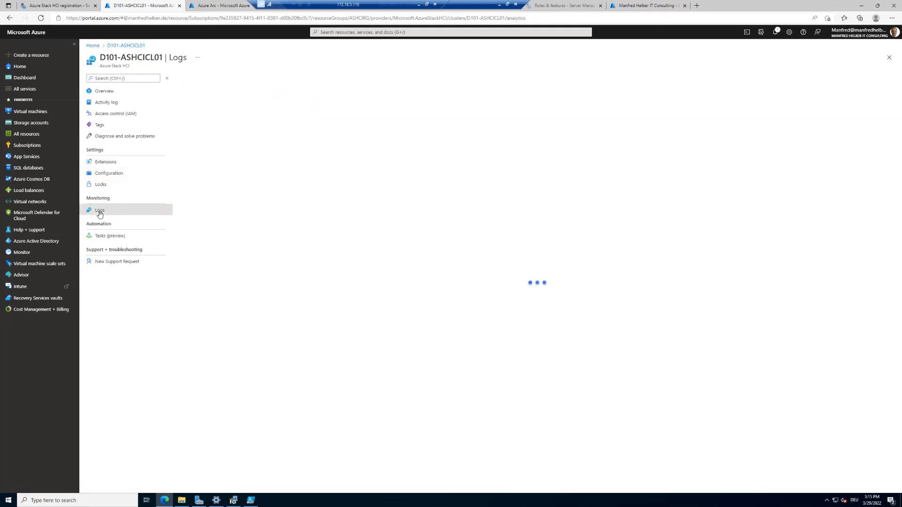
left_click(104, 237)
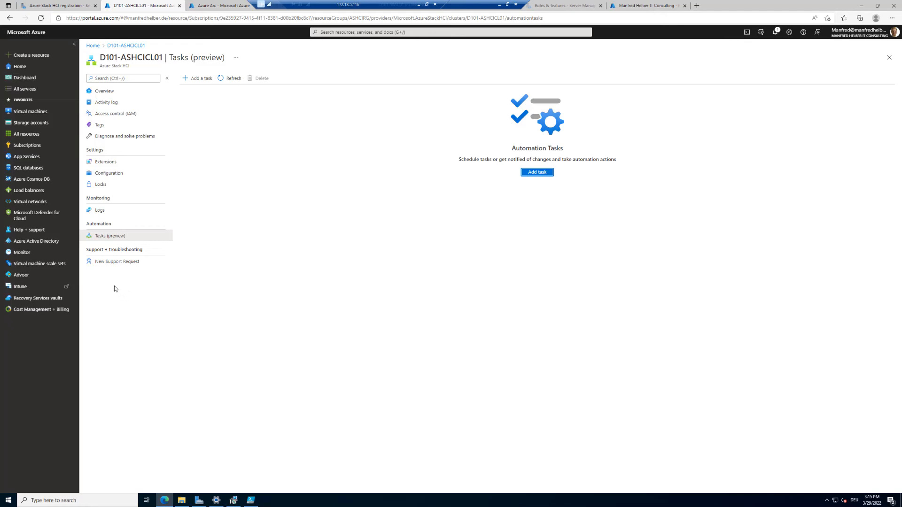
left_click(115, 264)
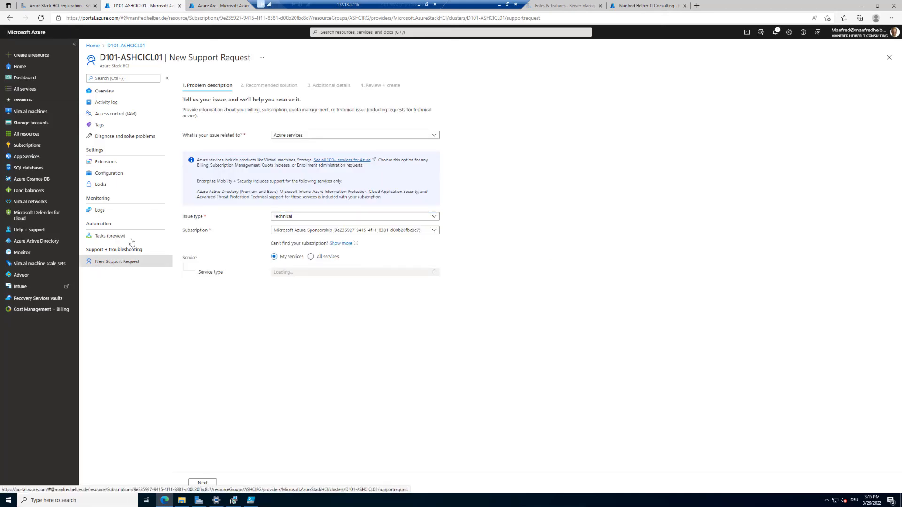
left_click(106, 91)
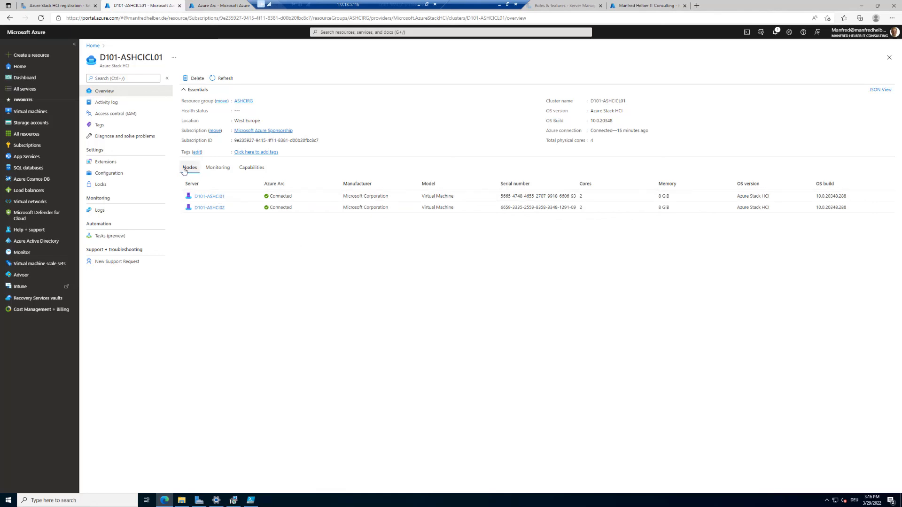
Compare the overview's Monitoring and Capabilities tabs, ending on Monitoring, which is not yet enabled.
left_click(223, 167)
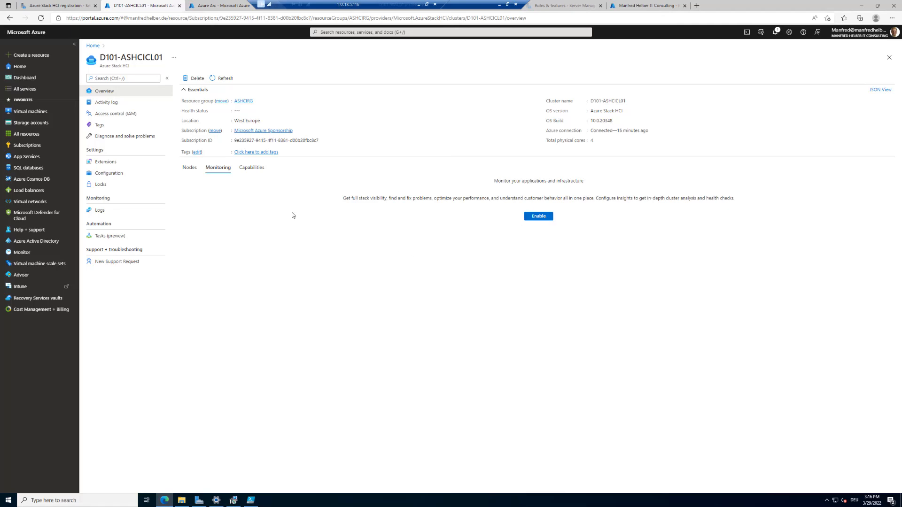
left_click(252, 168)
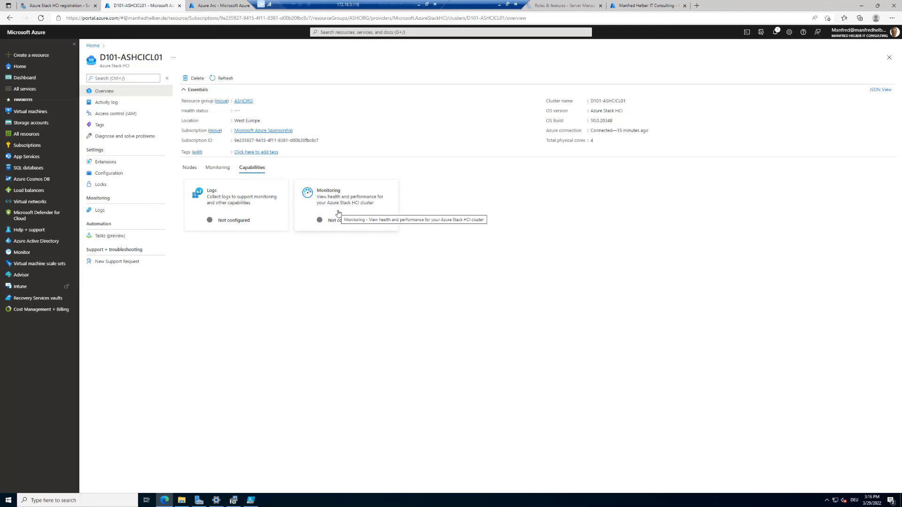
left_click(219, 169)
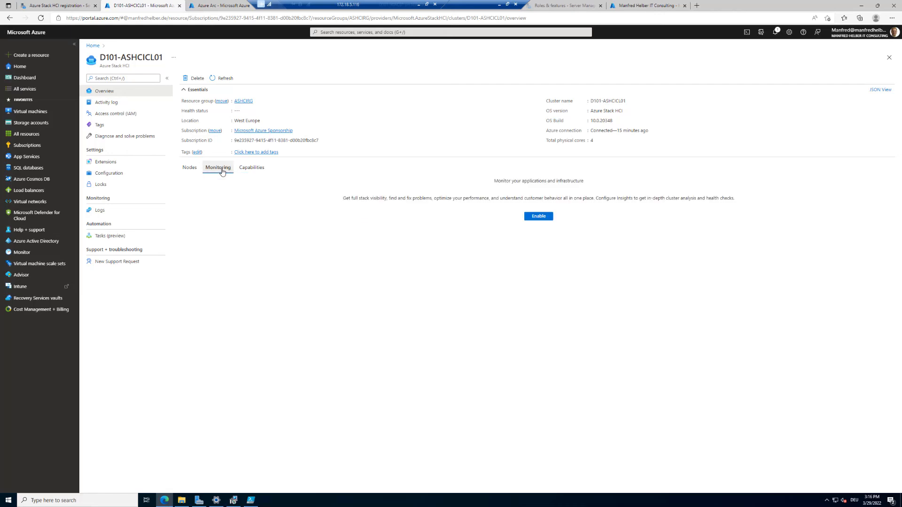
Check Capabilities, back out of enabling monitoring, and show the Nodes list with both nodes Connected.
left_click(252, 170)
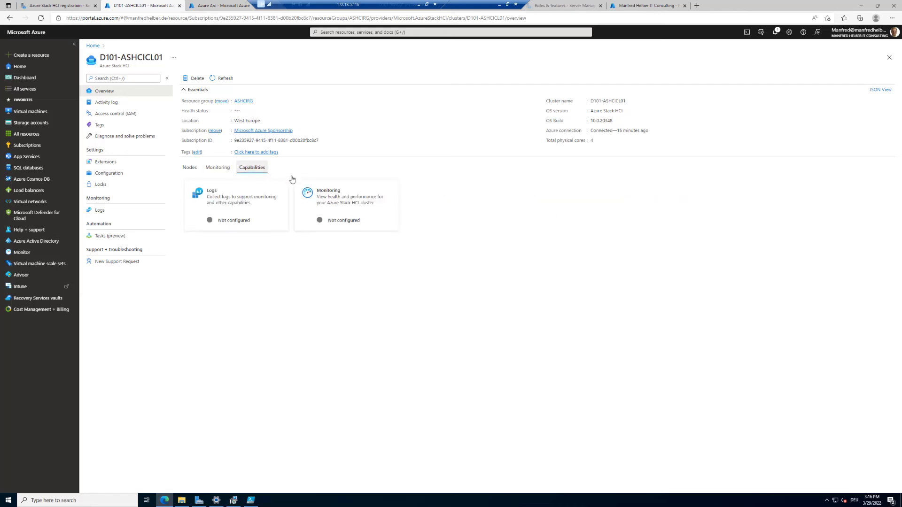
left_click(344, 224)
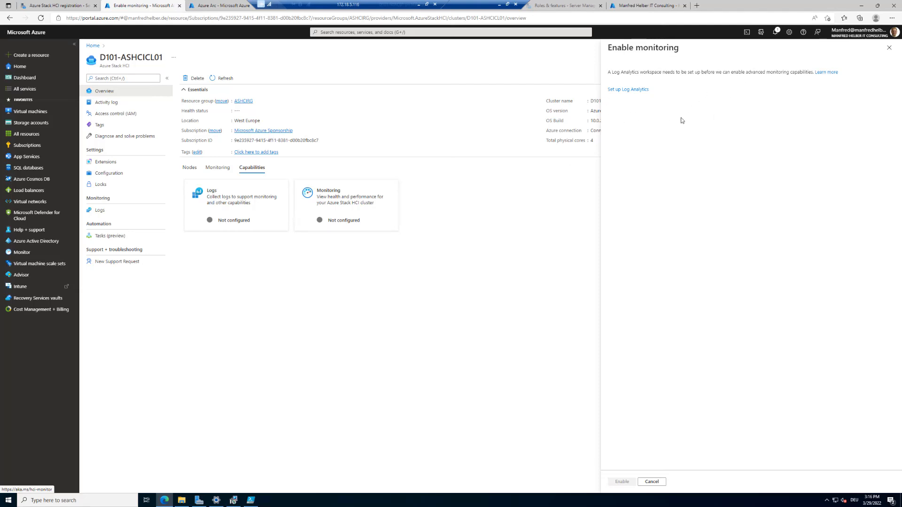
left_click(889, 48)
left_click(190, 168)
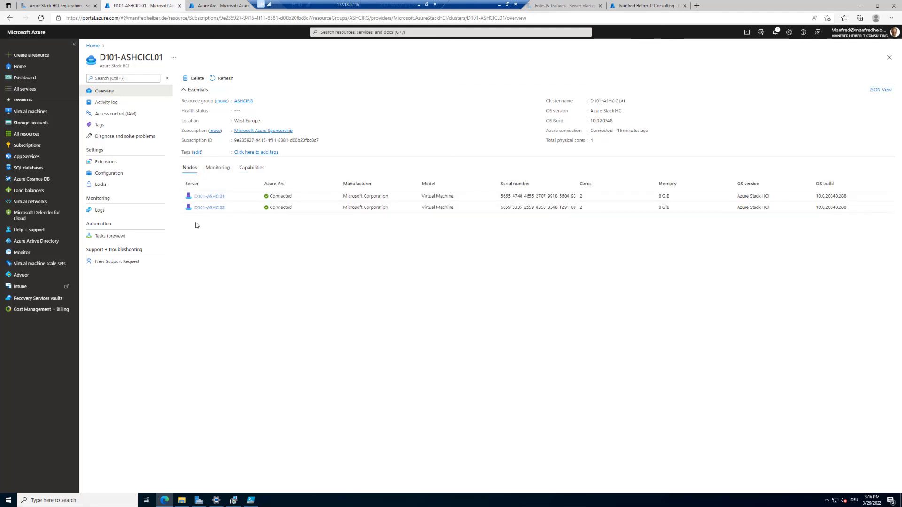
left_click(209, 195)
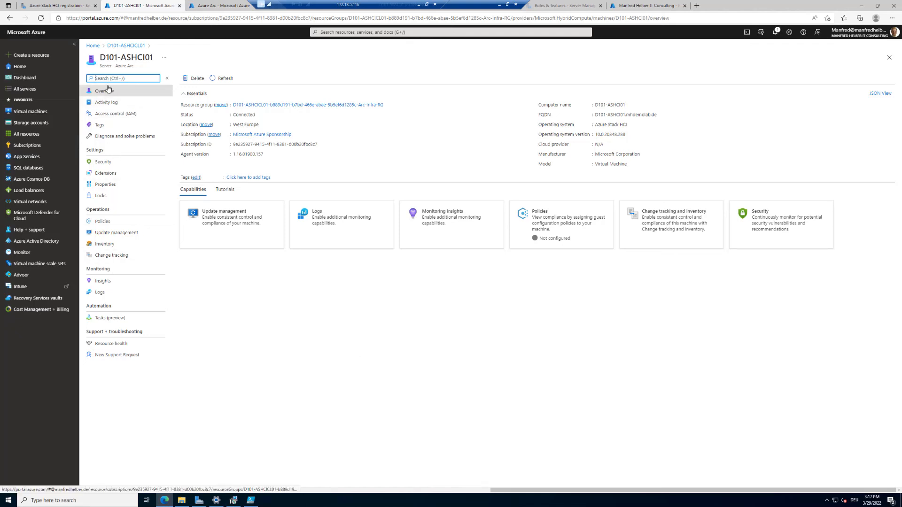
left_click(102, 162)
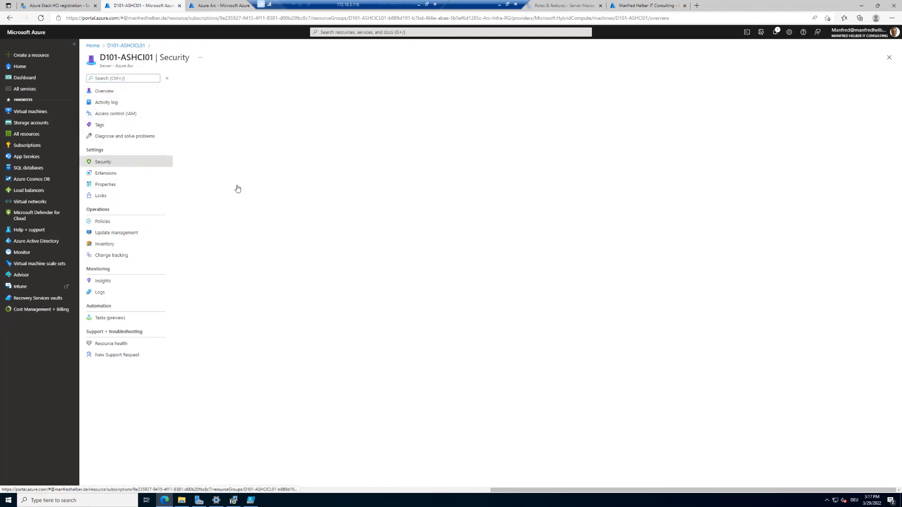
left_click(105, 186)
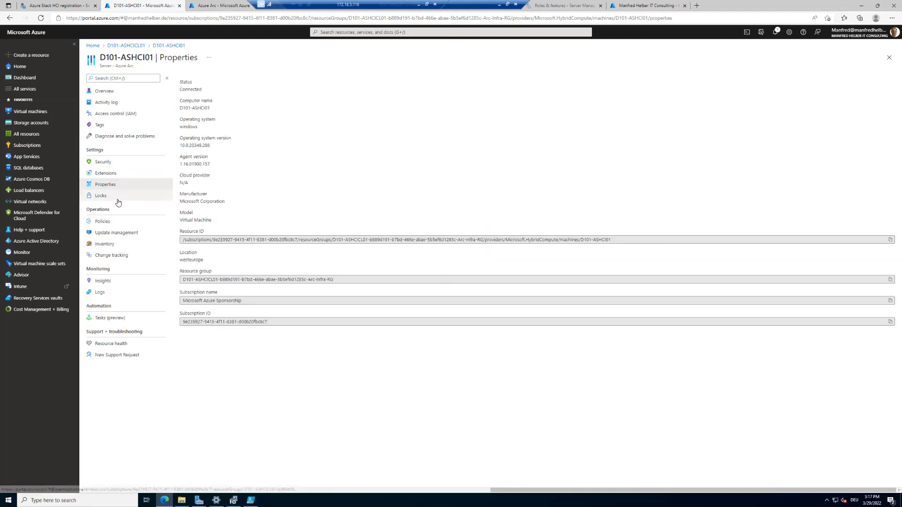
left_click(103, 222)
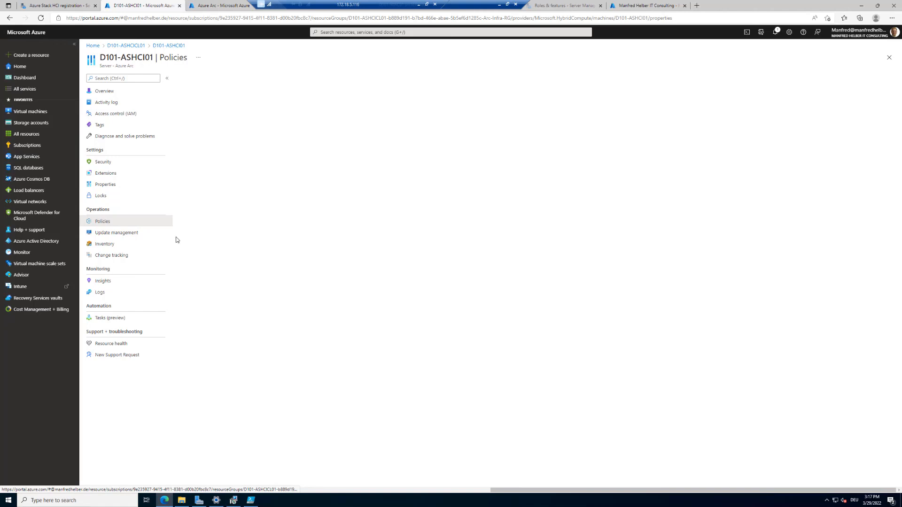
left_click(112, 246)
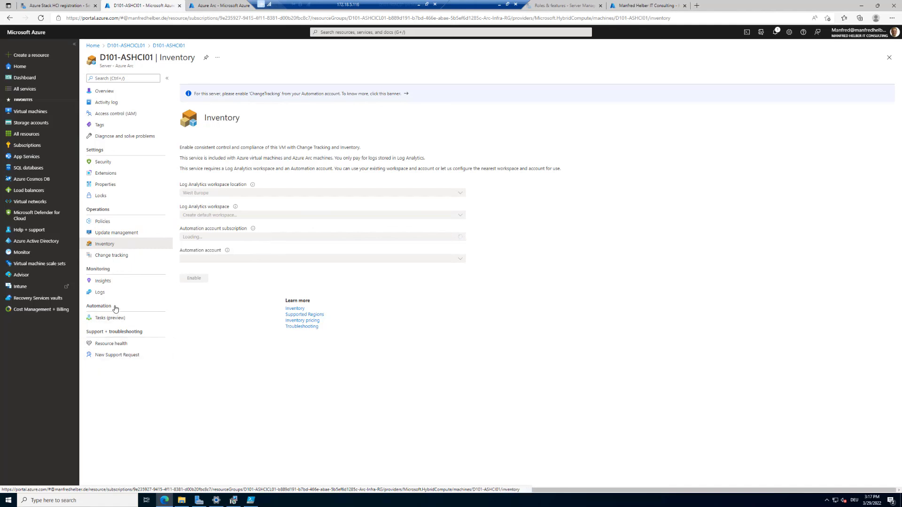
left_click(125, 45)
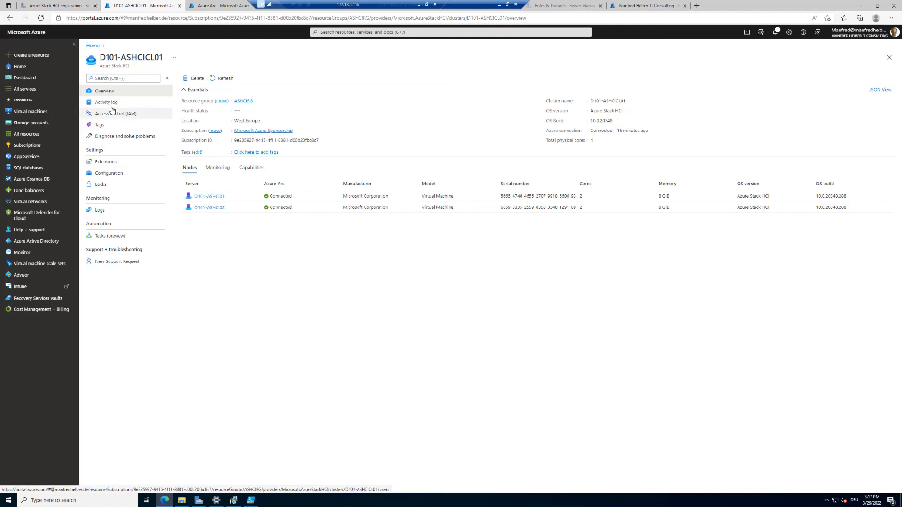
left_click(56, 7)
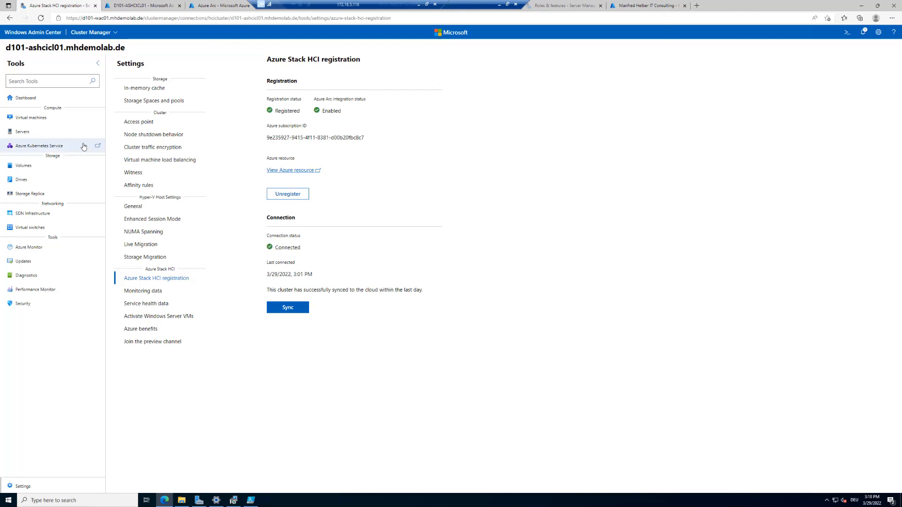
left_click(24, 135)
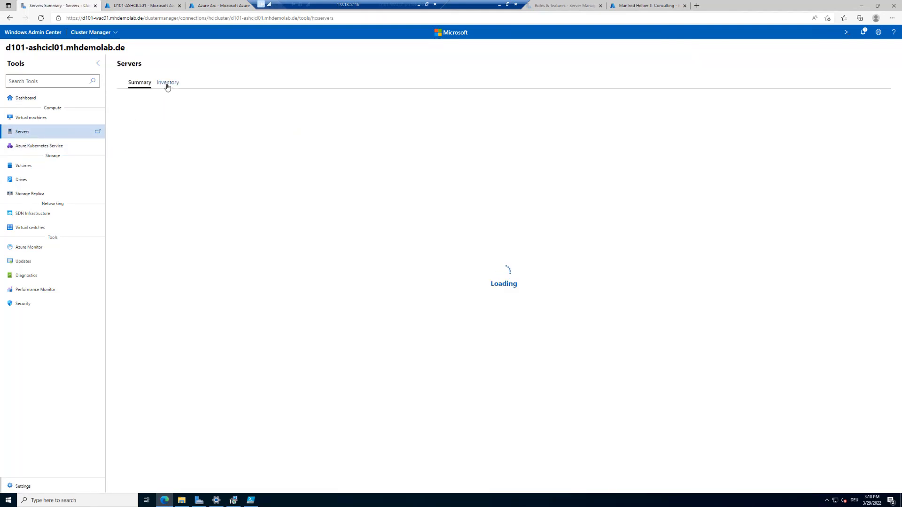
left_click(167, 86)
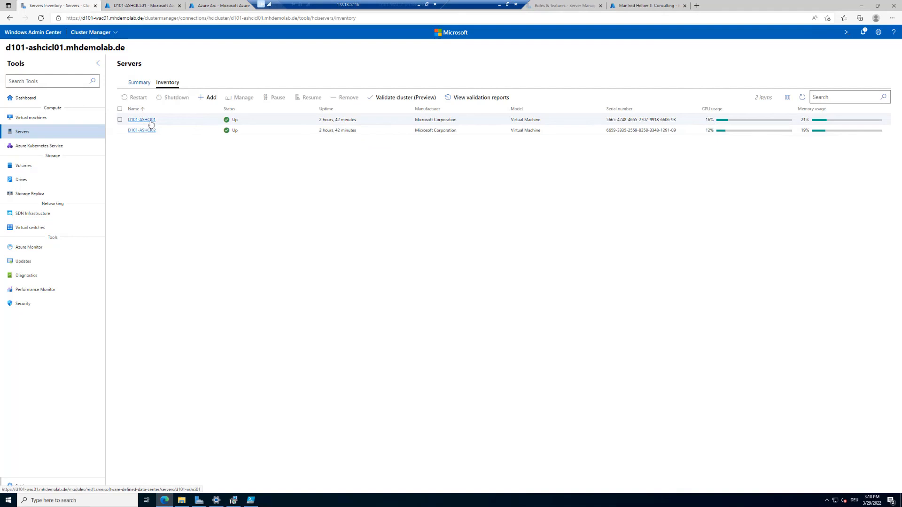
left_click(151, 121)
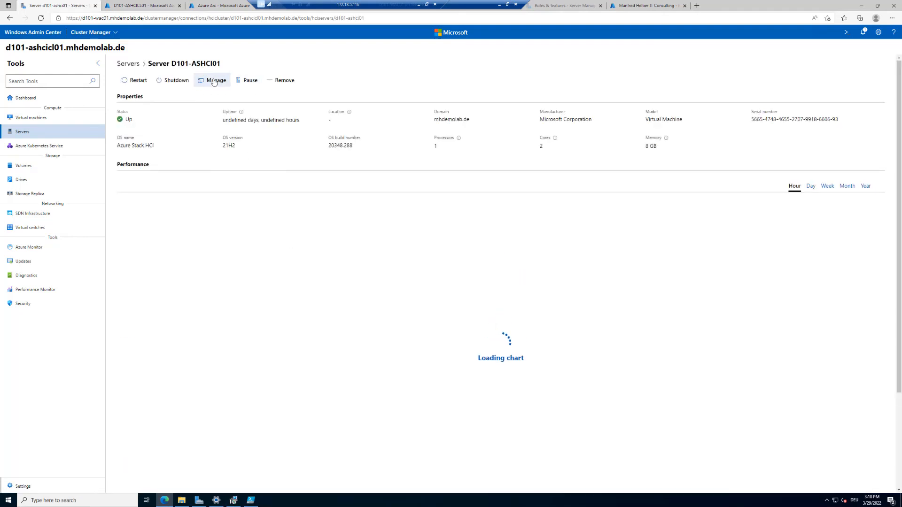
left_click(213, 80)
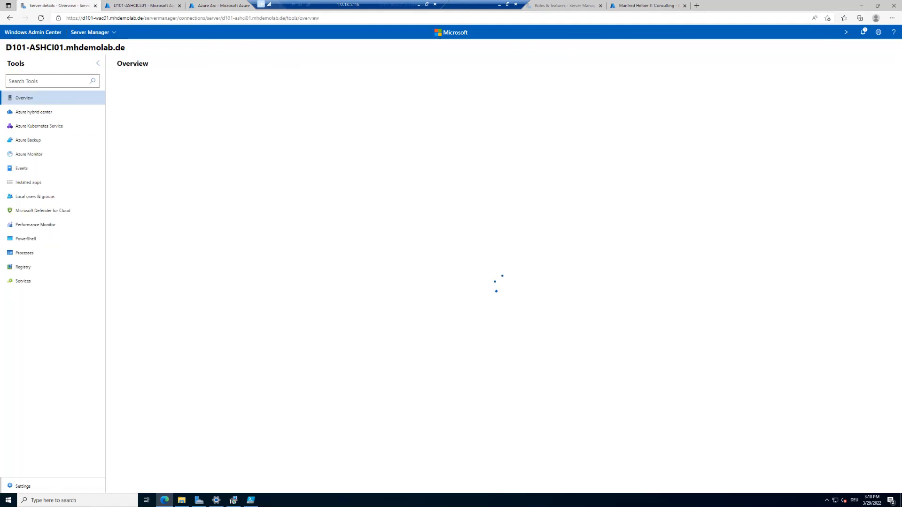
Highlight the D101-ASHCI01 server name, scroll the Tools list, and show the server's Installed apps.
left_click_drag(6, 47, 68, 50)
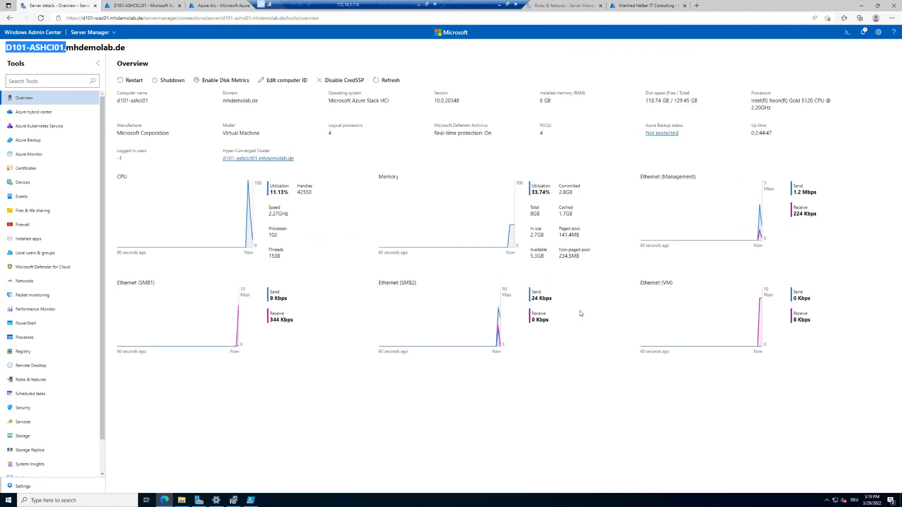
scroll(70, 312, "down", 1)
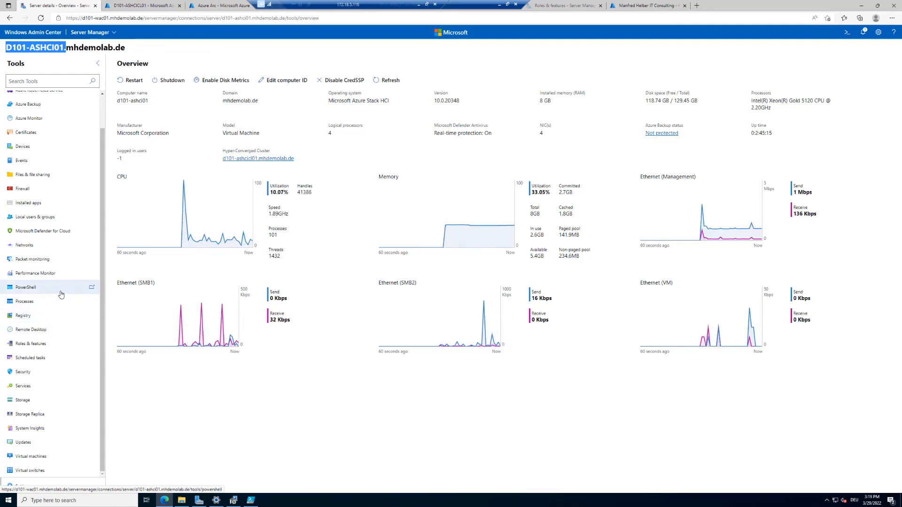
scroll(61, 295, "up", 1)
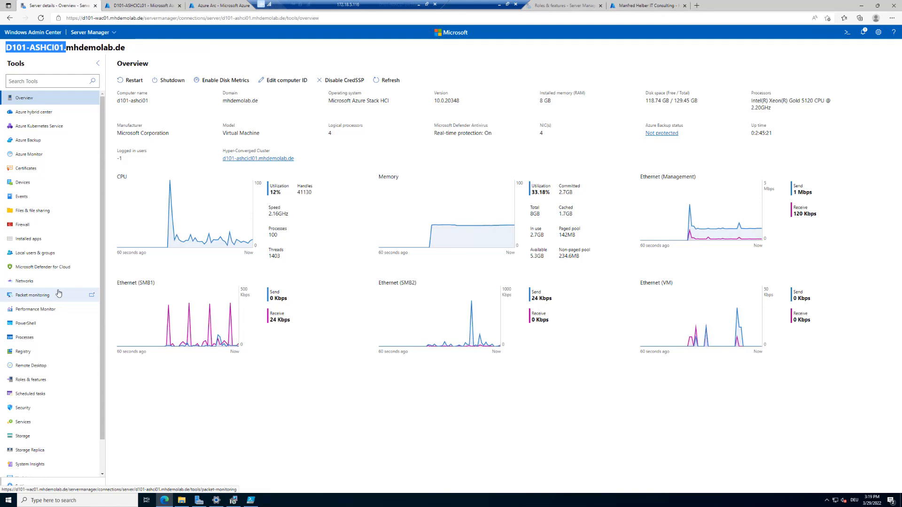
scroll(58, 294, "down", 2)
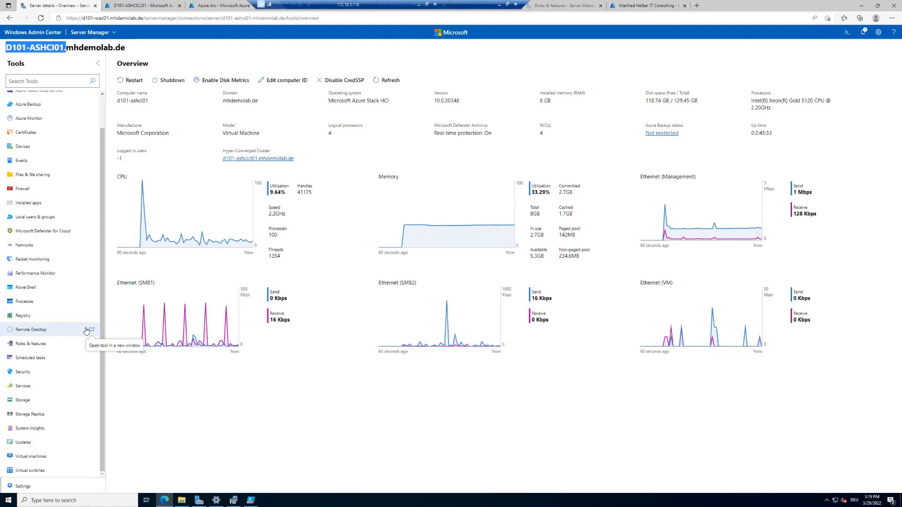
left_click(31, 203)
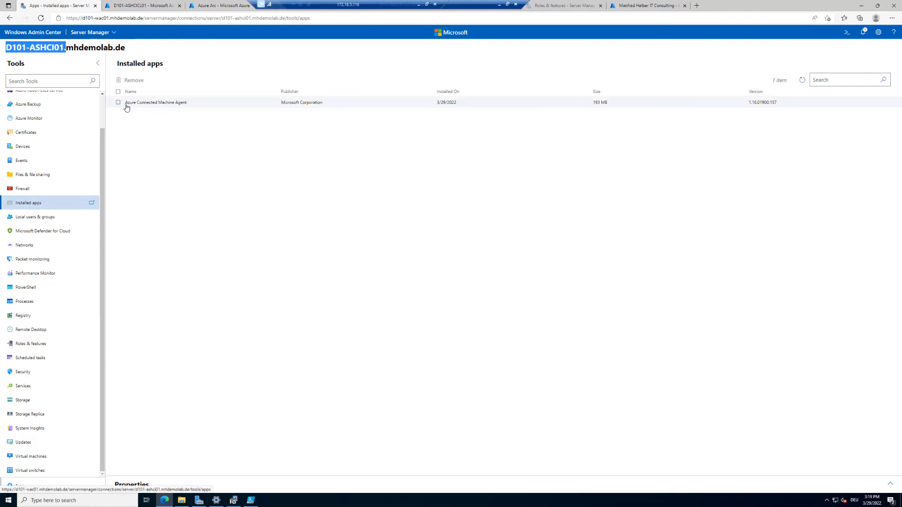
View the Azure Connected Machine Agent's properties, then return to the All connections list.
left_click(231, 109)
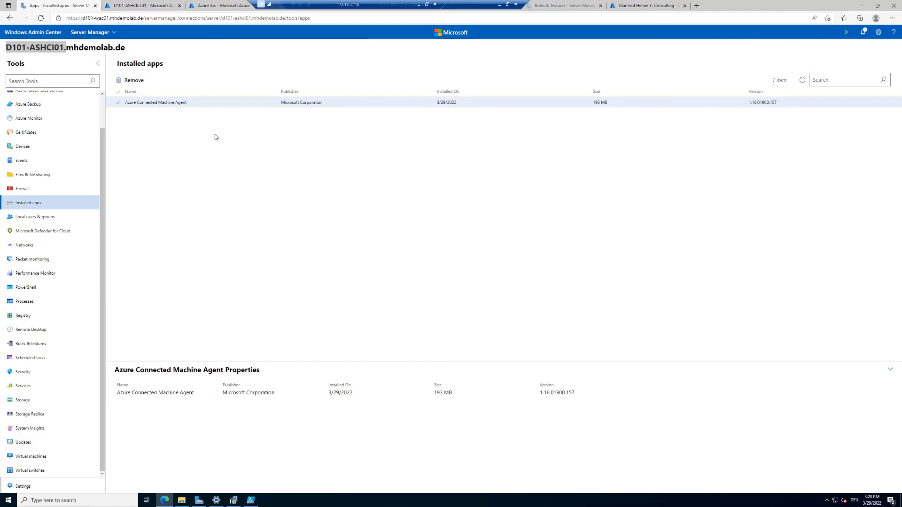
left_click(34, 38)
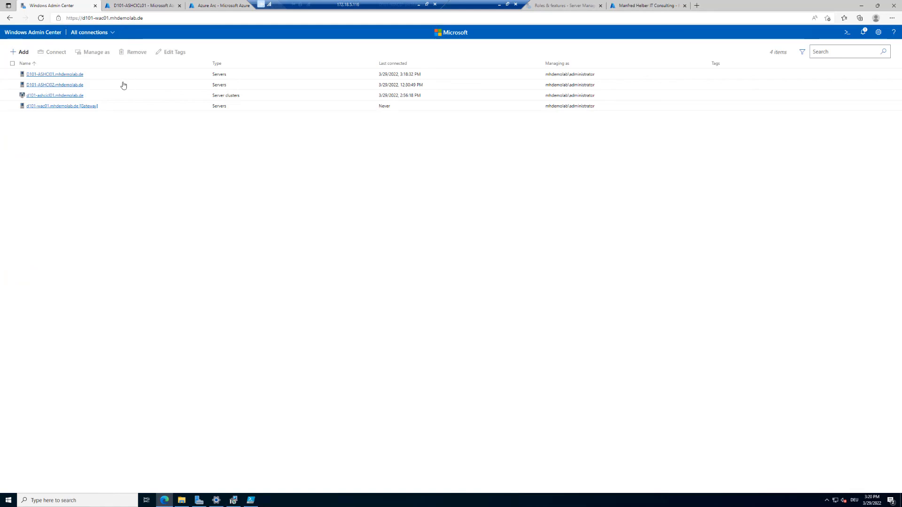
Open the d101-ashcicl01 cluster dashboard and its linked Azure resource via View Azure resource.
left_click(66, 95)
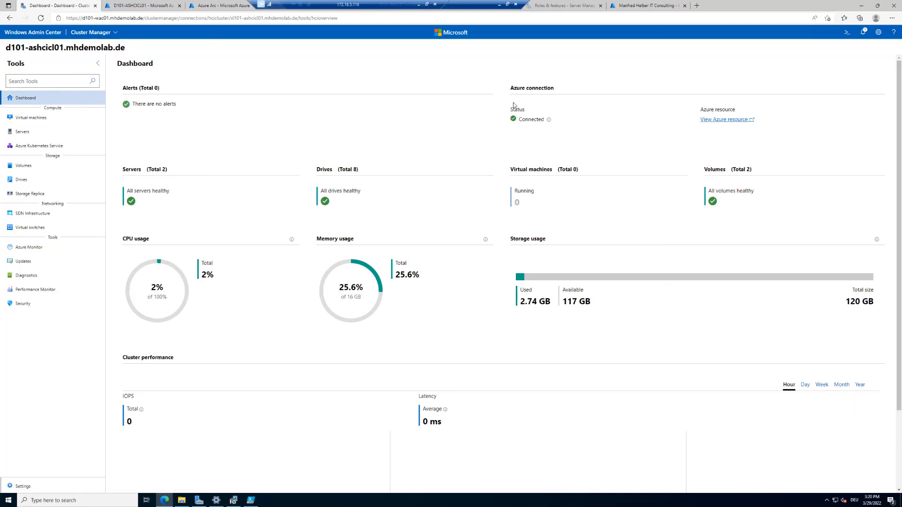
left_click(739, 124)
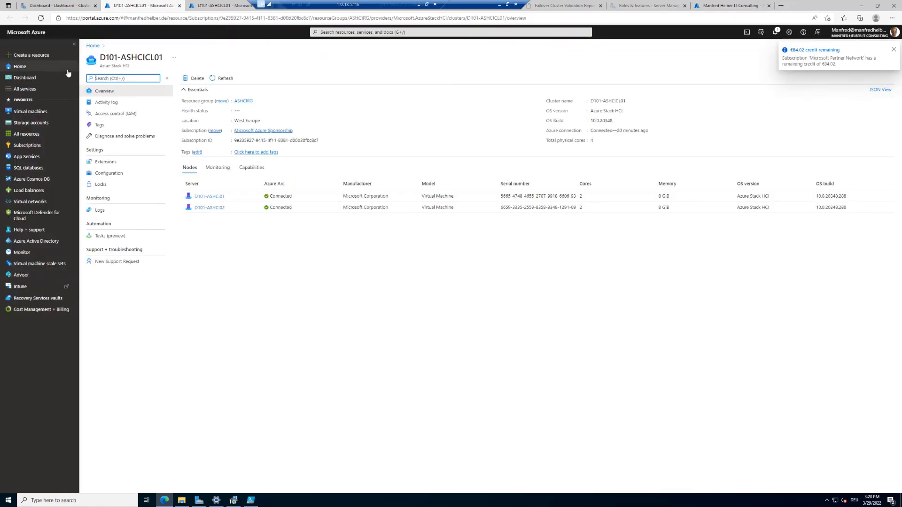
left_click(62, 6)
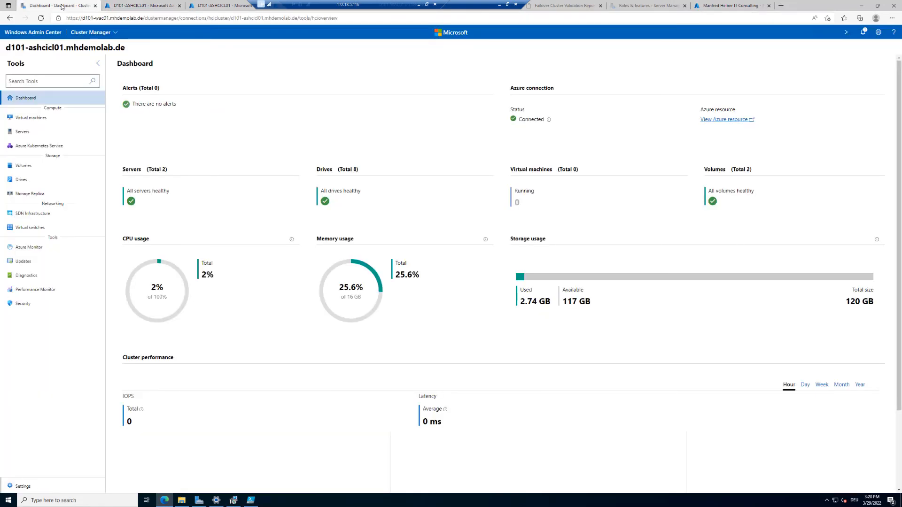
Compare the Azure cluster overview with the Windows Admin Center dashboard, ending on the dashboard.
left_click(131, 6)
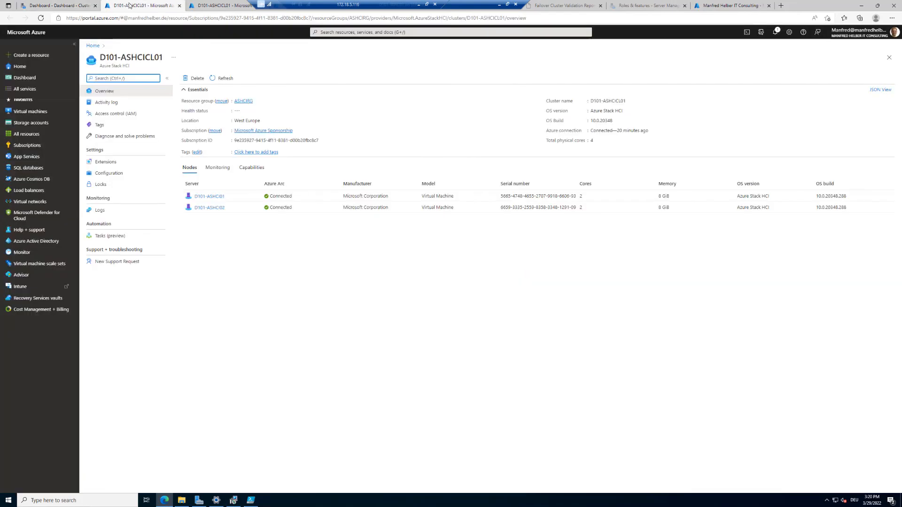
left_click(65, 3)
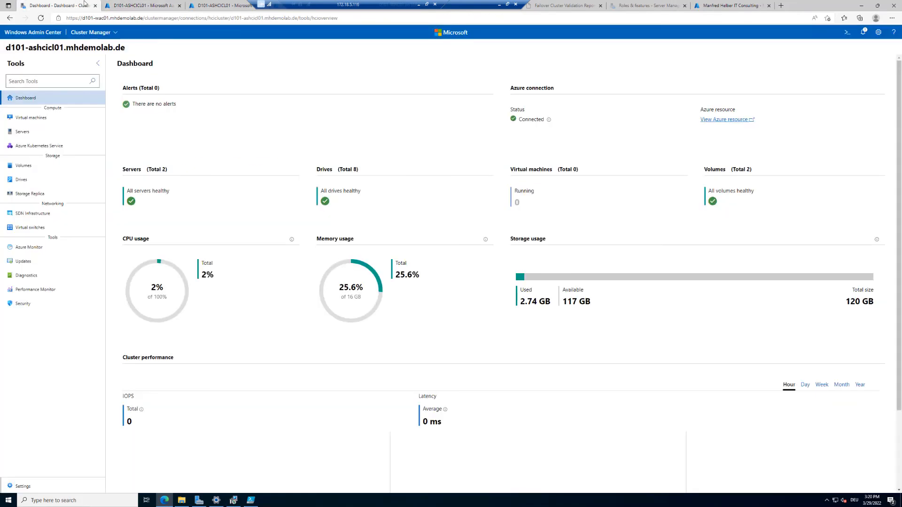
left_click(131, 6)
left_click(64, 4)
left_click(131, 7)
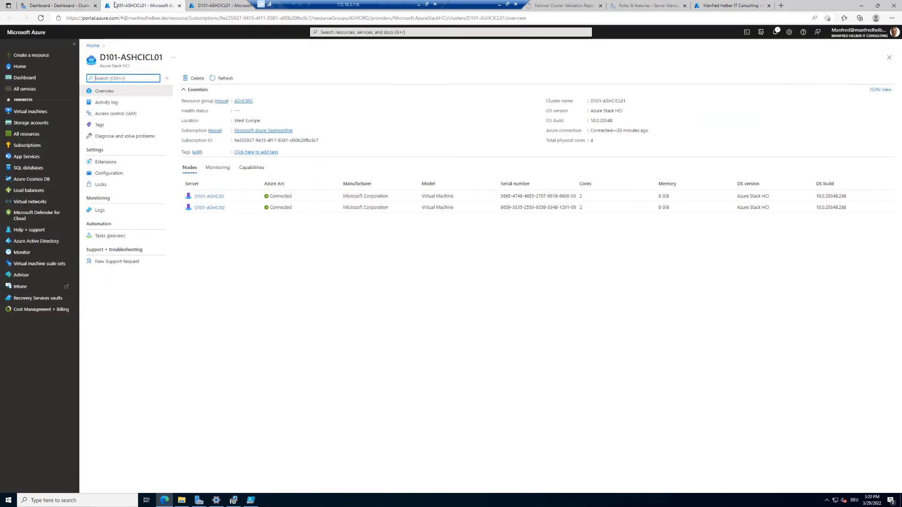
left_click(81, 4)
left_click(132, 6)
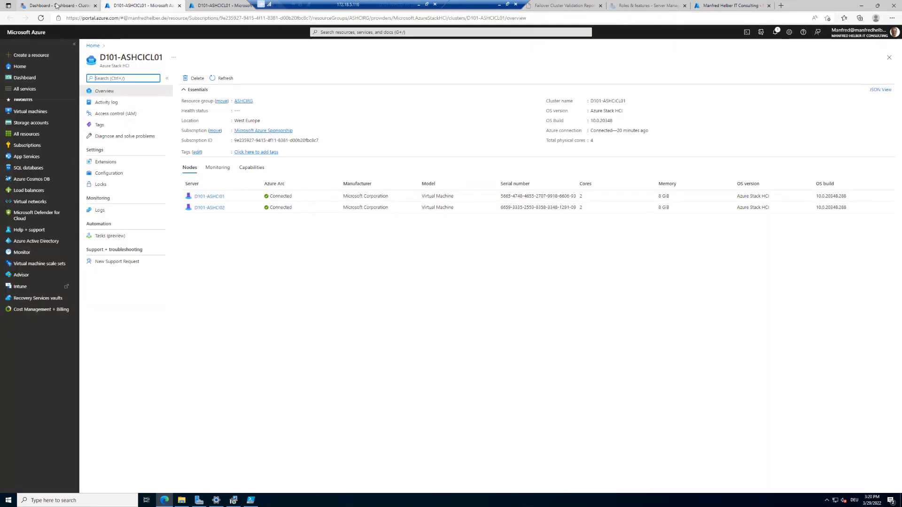
left_click(56, 5)
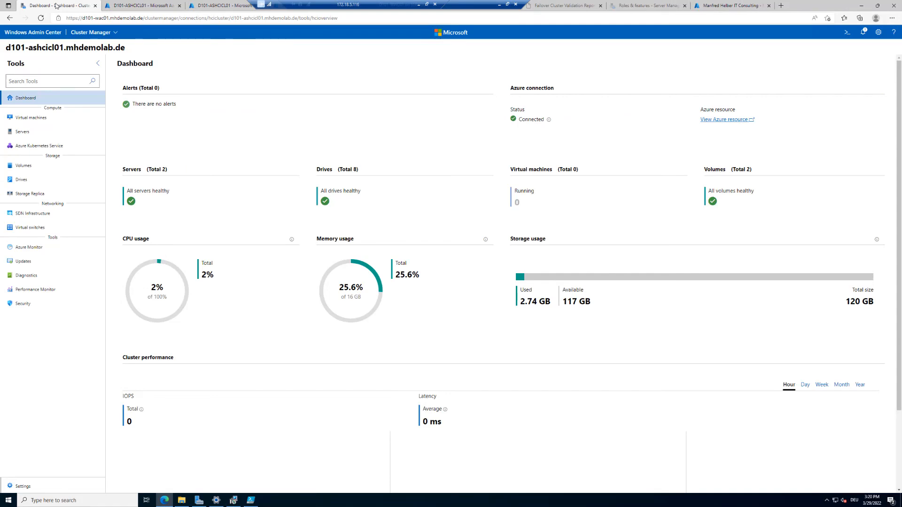